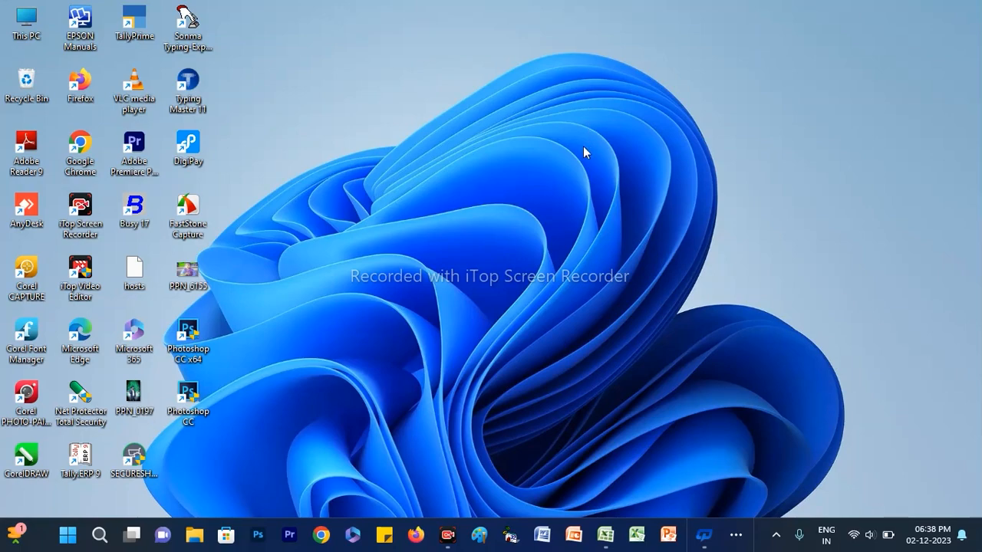
Switch to the OM COMPUTER workbook in Excel and bring its last sheet tabs, up to Sheet4, into view
{"action": "left_click", "coordinate": [605, 534]}
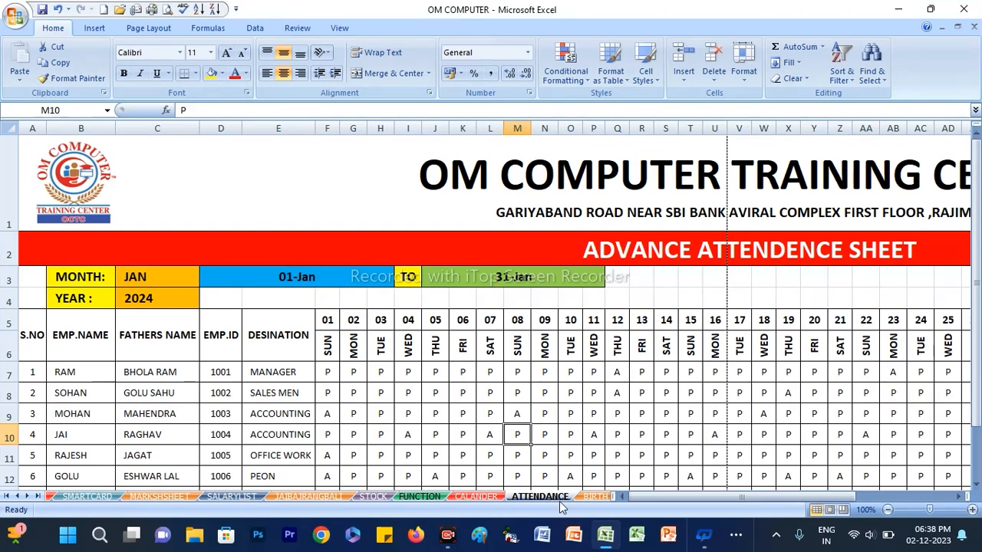
{"action": "left_click_drag", "start_coordinate": [623, 497], "coordinate": [899, 497]}
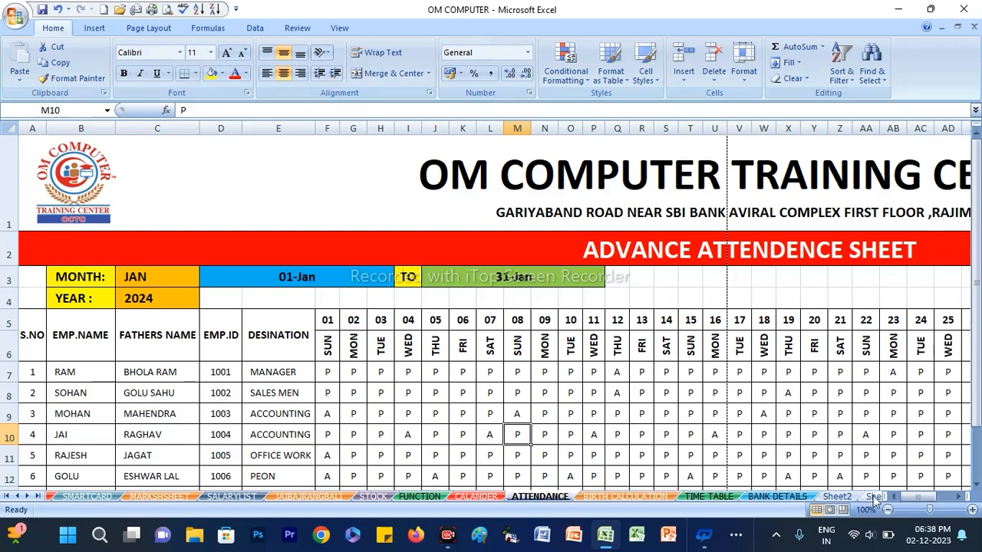
{"action": "left_click", "coordinate": [28, 496]}
{"action": "left_click", "coordinate": [28, 496]}
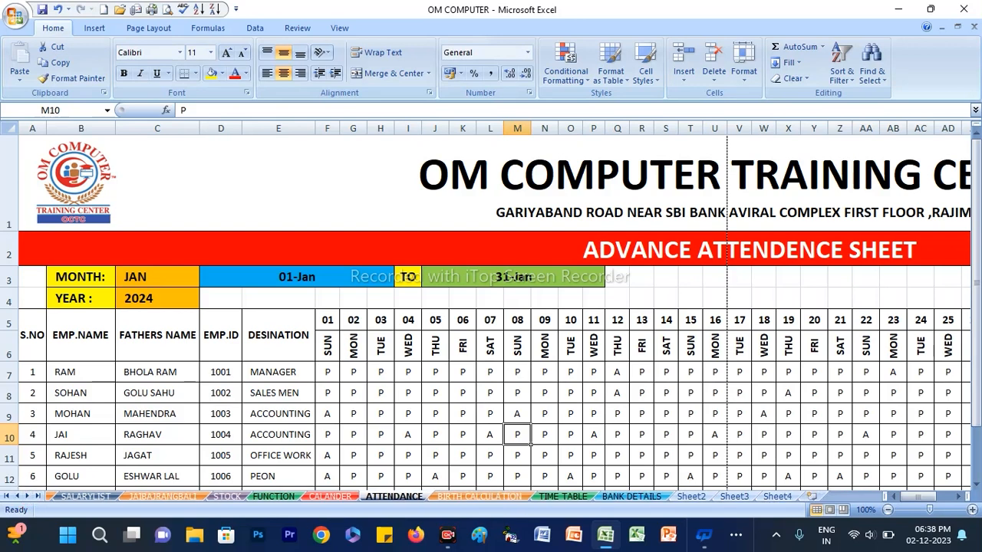
Look through the Sheet2, Sheet3, TIME TABLE and BANK DETAILS sheets and review the sheet commands available for BANK DETAILS
{"action": "left_click", "coordinate": [702, 497]}
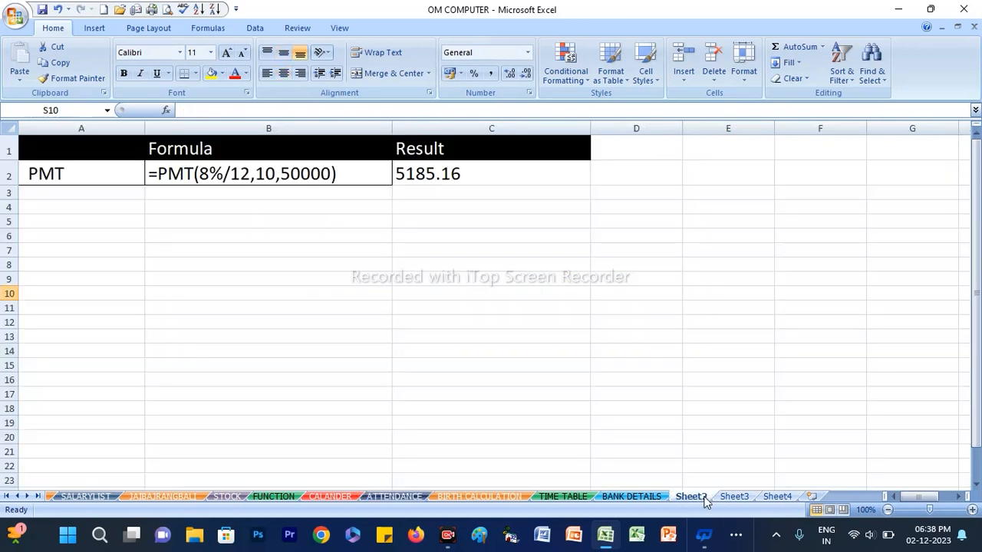
{"action": "left_click", "coordinate": [730, 497]}
{"action": "left_click", "coordinate": [688, 497]}
{"action": "left_click", "coordinate": [560, 496]}
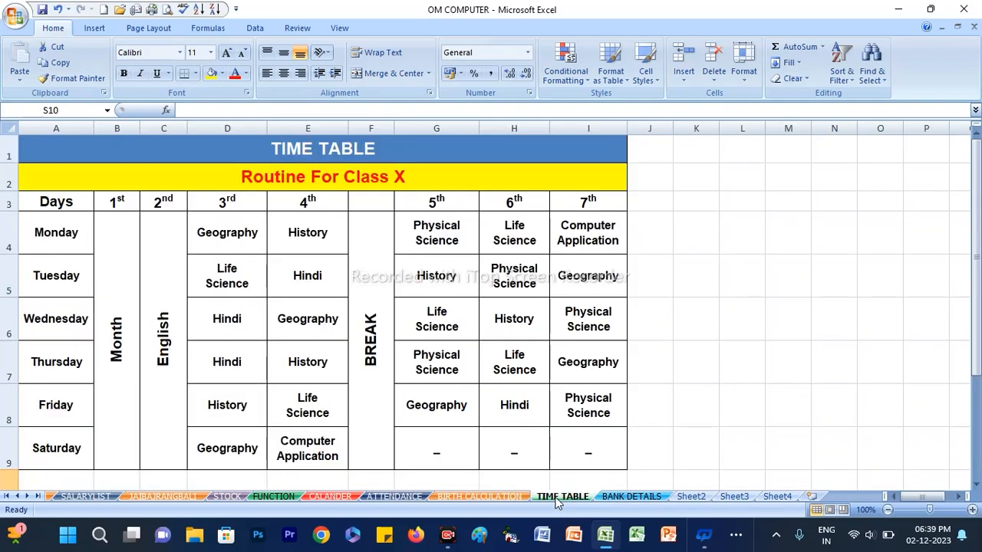
{"action": "left_click", "coordinate": [606, 496]}
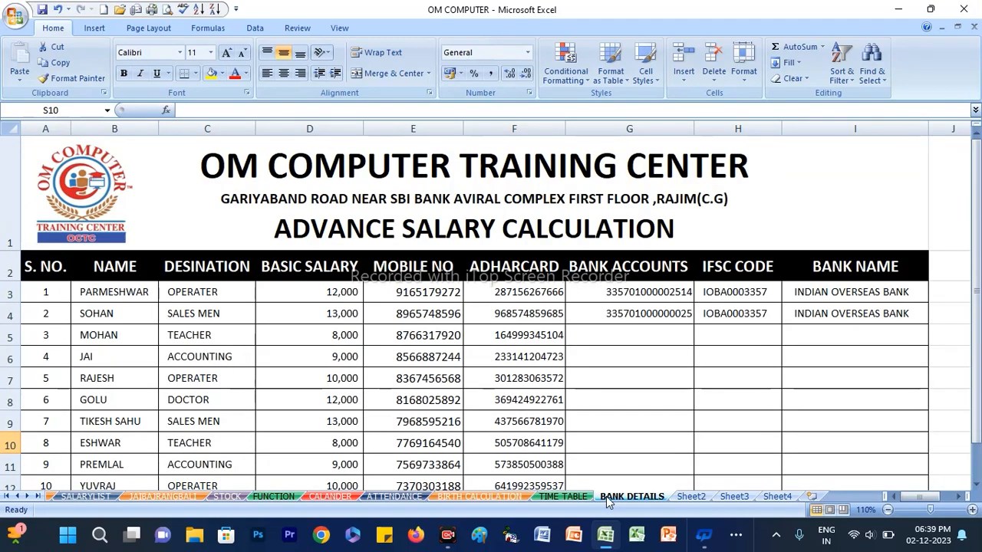
{"action": "right_click", "coordinate": [606, 496]}
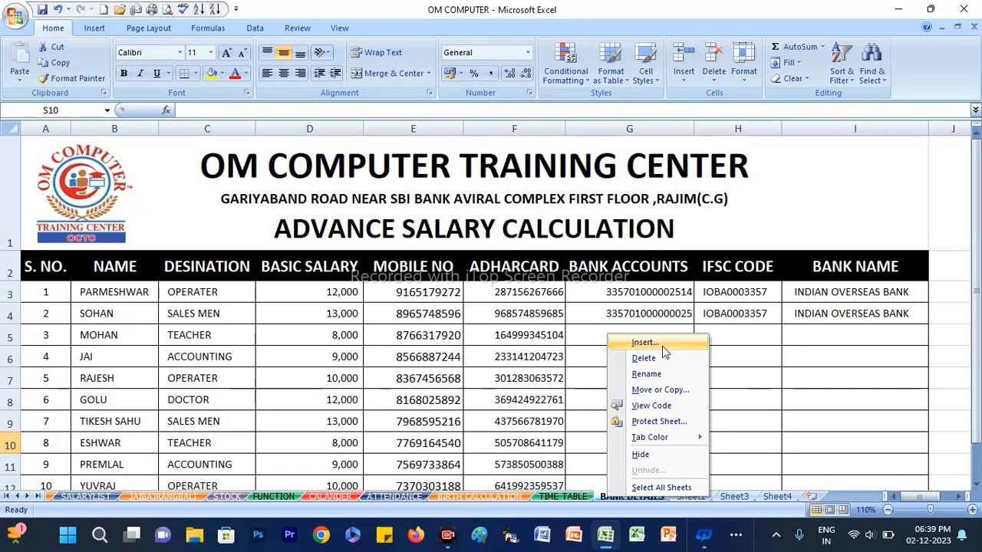
{"action": "left_click", "coordinate": [614, 499]}
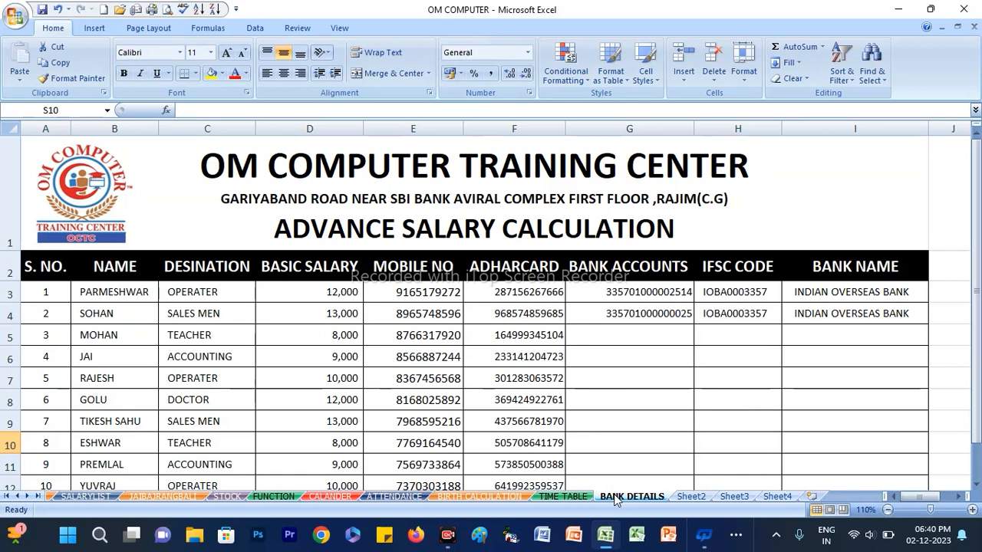
Insert a new blank worksheet directly before Sheet4
{"action": "left_click", "coordinate": [776, 497]}
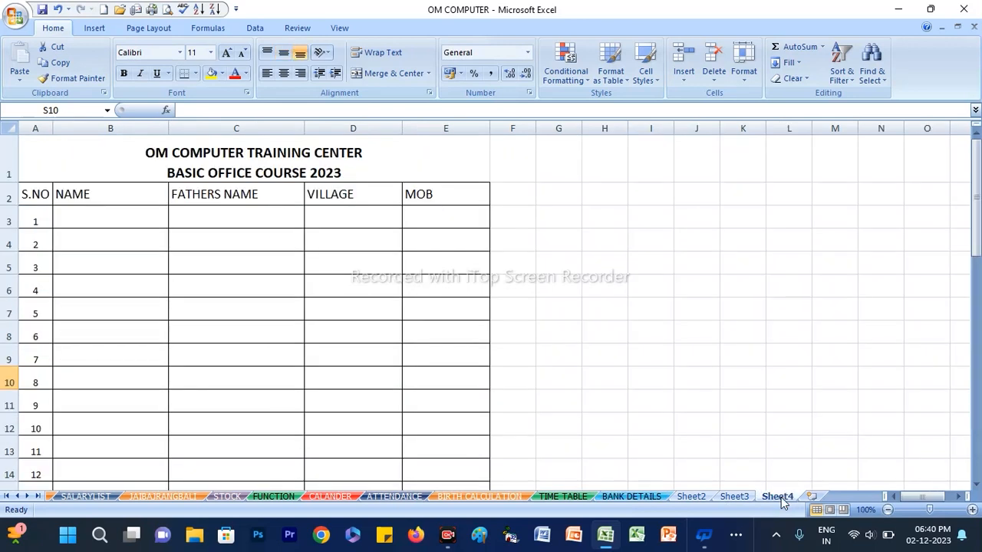
{"action": "right_click", "coordinate": [780, 497]}
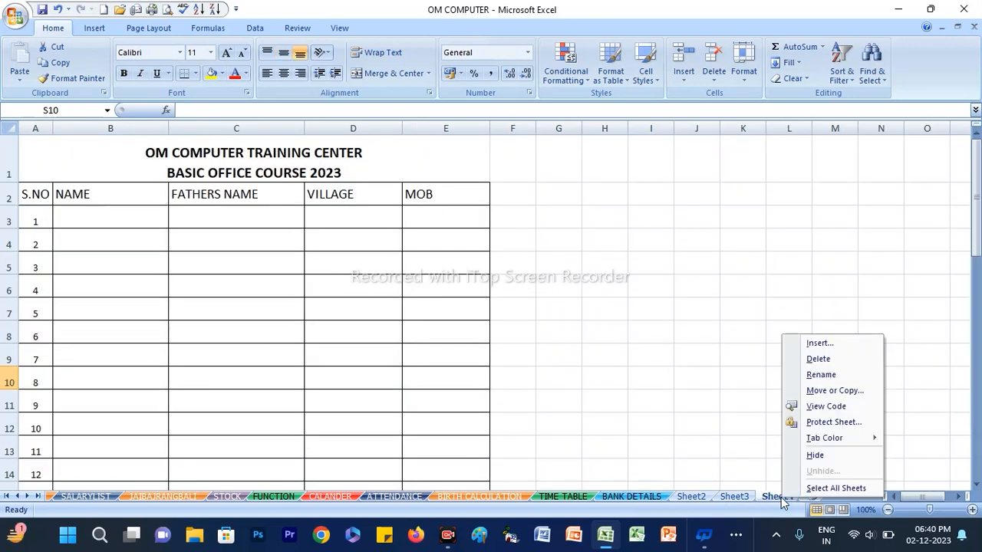
{"action": "left_click", "coordinate": [812, 347]}
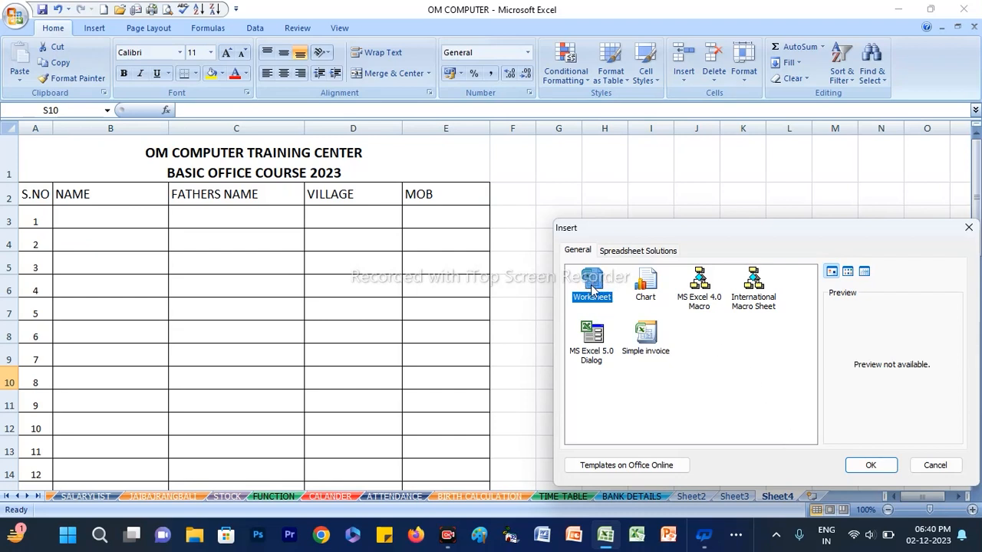
{"action": "left_click", "coordinate": [871, 466]}
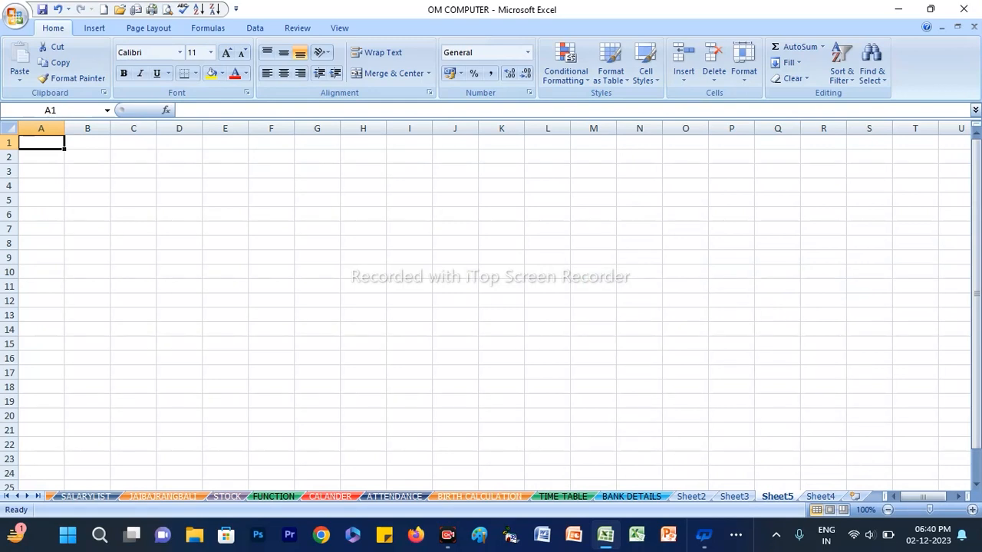
Delete the sheet row holding the title on the BANK DETAILS sheet and undo the deletion
{"action": "right_click", "coordinate": [770, 498]}
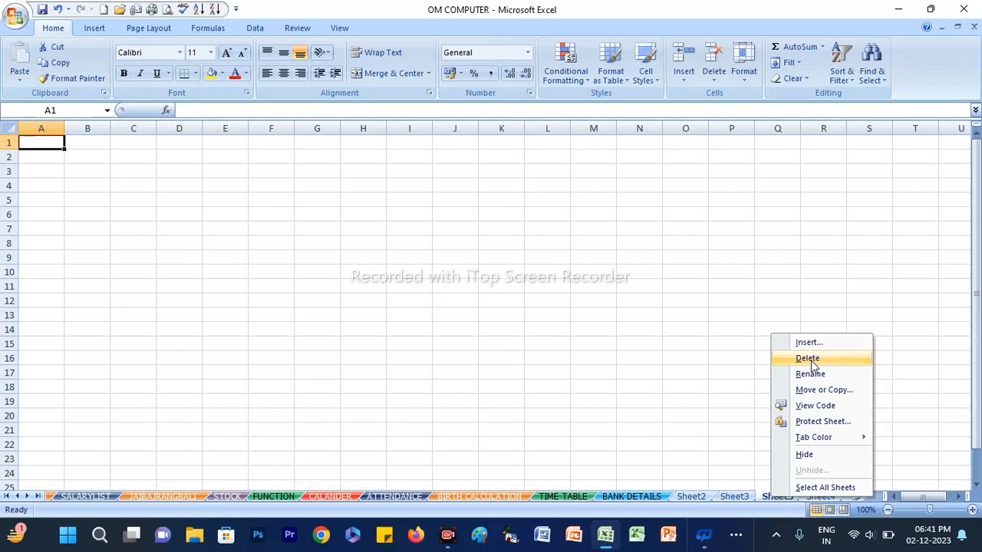
{"action": "left_click", "coordinate": [624, 496]}
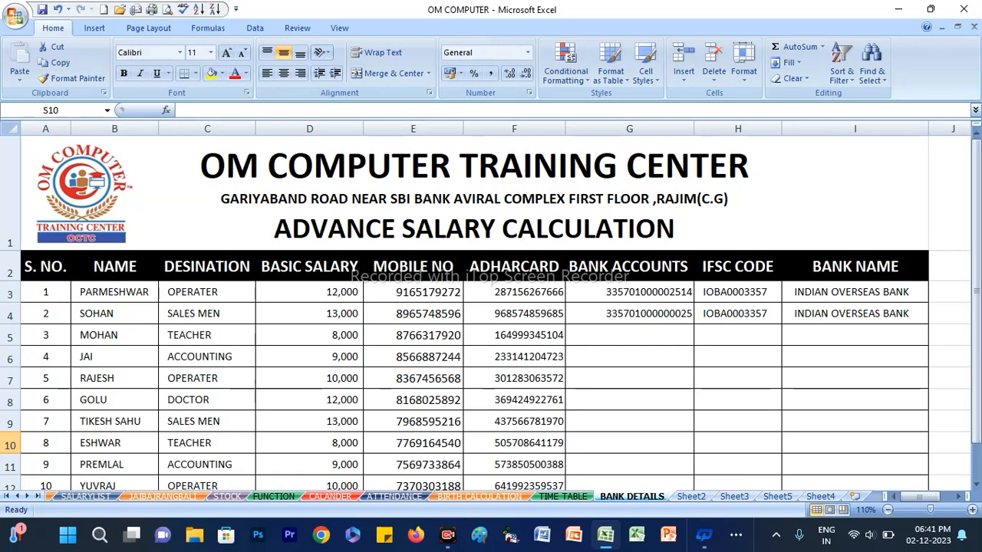
{"action": "left_click", "coordinate": [474, 193]}
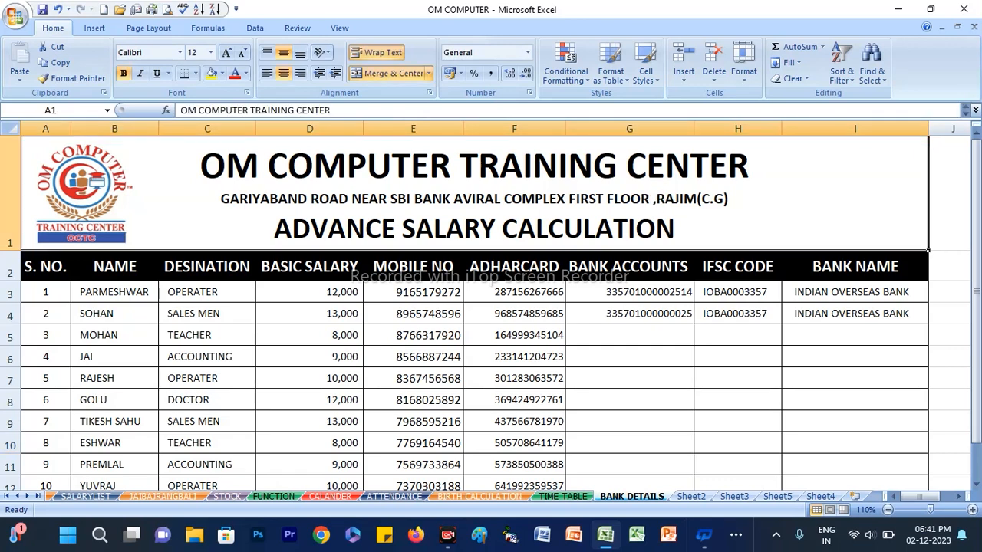
{"action": "left_click", "coordinate": [713, 77]}
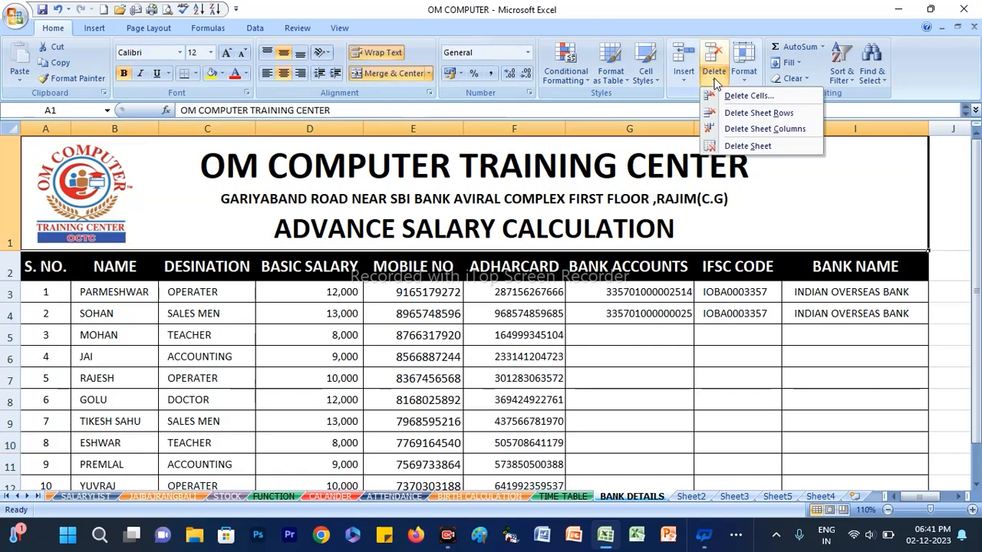
{"action": "left_click", "coordinate": [774, 112]}
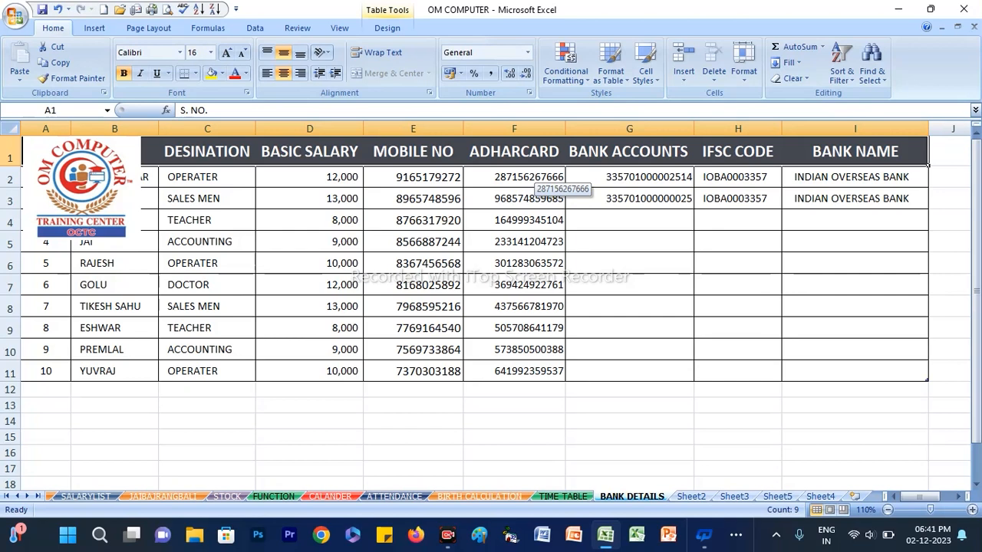
{"action": "key", "text": "ctrl+z"}
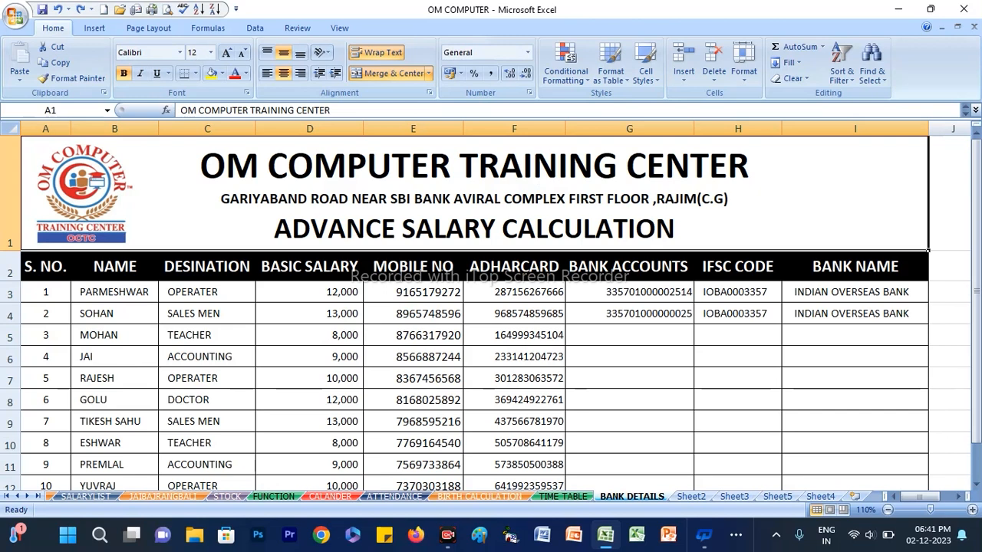
Delete the BANK NAME sheet column from the BANK DETAILS sheet and undo the deletion
{"action": "left_click", "coordinate": [859, 264]}
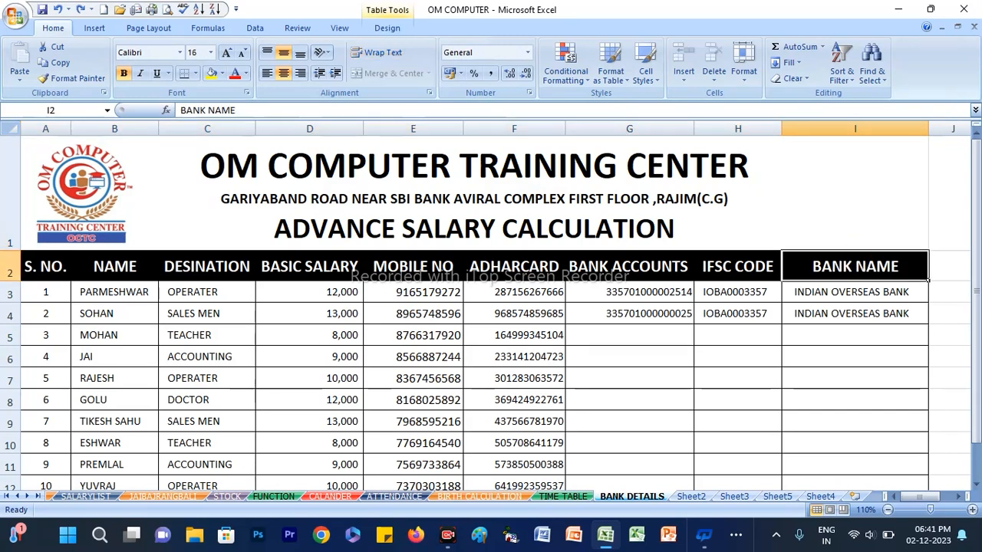
{"action": "left_click", "coordinate": [737, 266]}
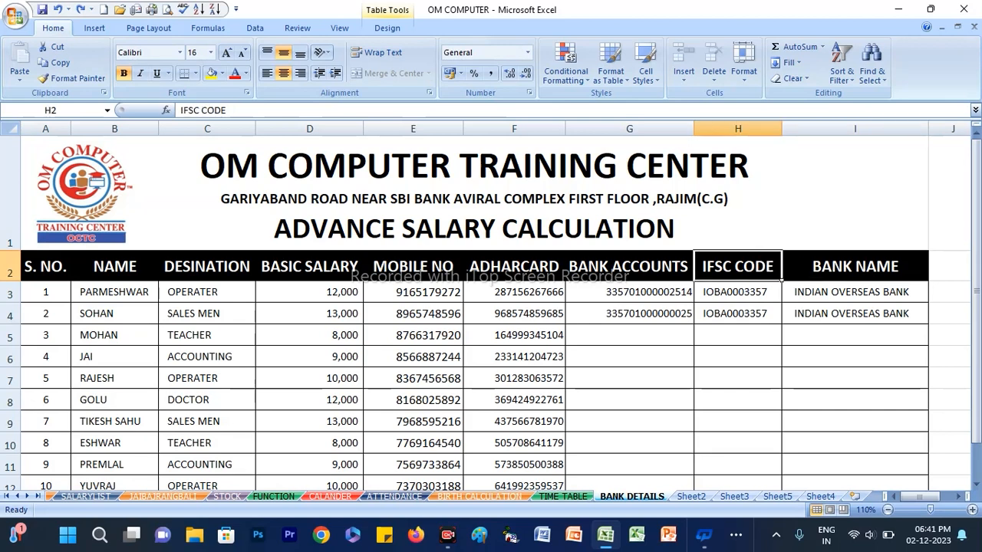
{"action": "left_click", "coordinate": [854, 313]}
{"action": "left_click", "coordinate": [714, 76]}
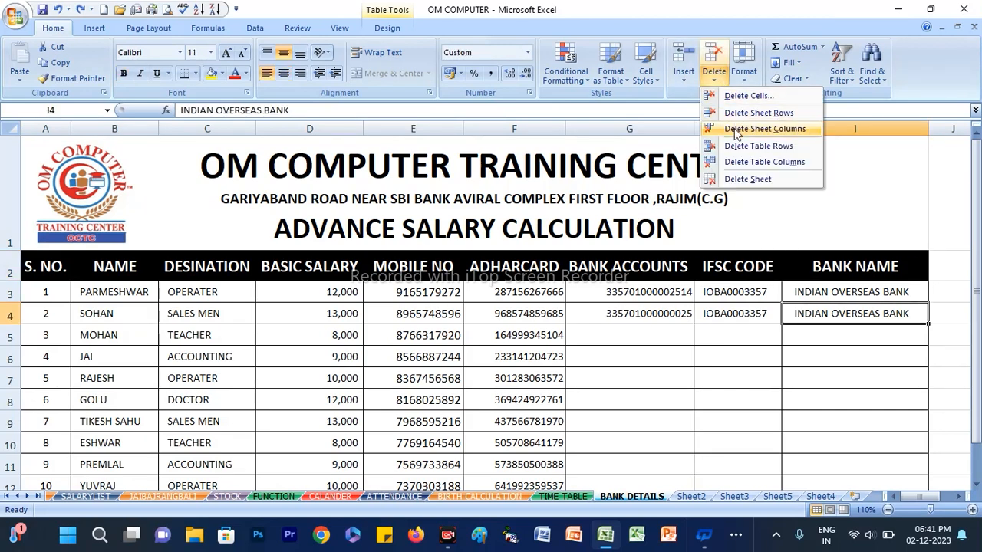
{"action": "left_click", "coordinate": [788, 131]}
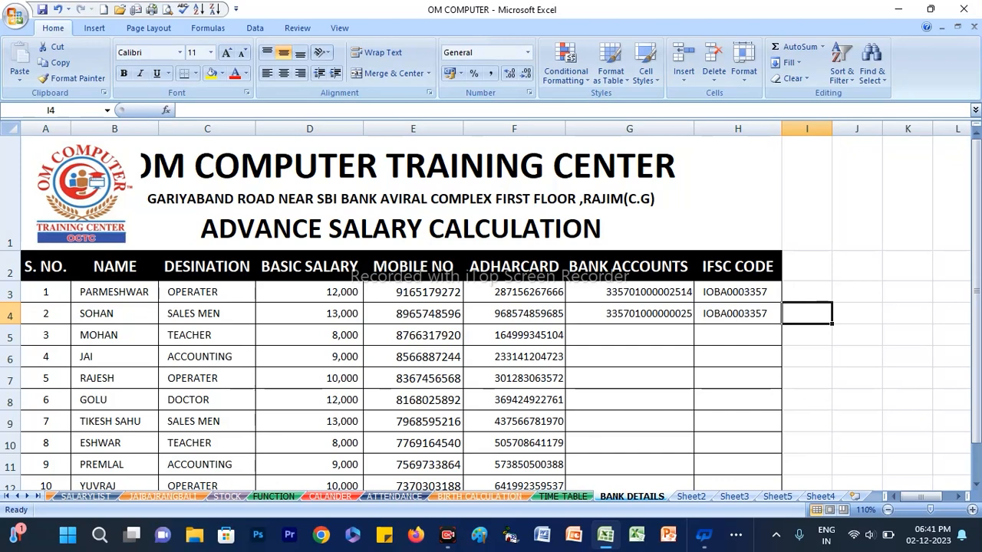
{"action": "key", "text": "ctrl+z"}
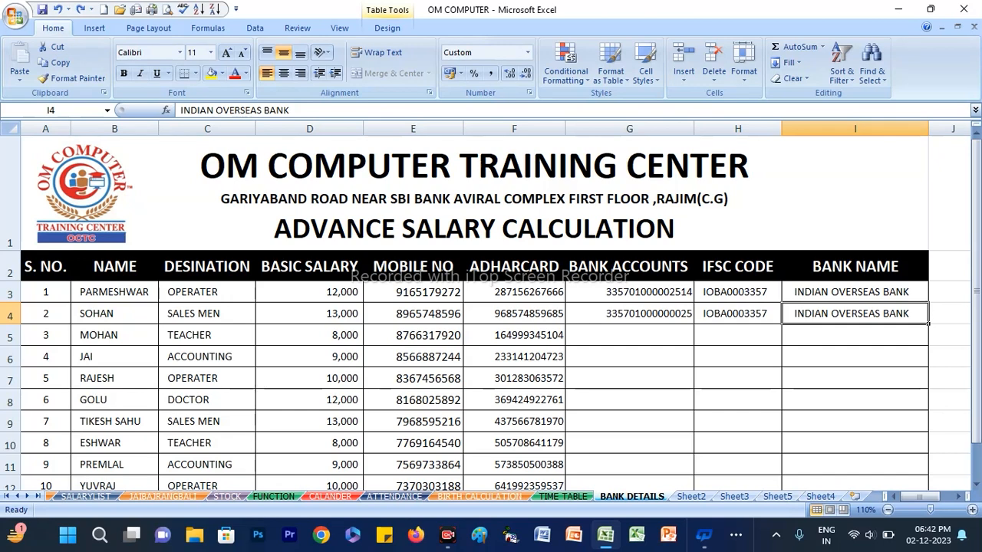
Delete the blank worksheet Sheet5 from the workbook permanently
{"action": "left_click", "coordinate": [778, 496]}
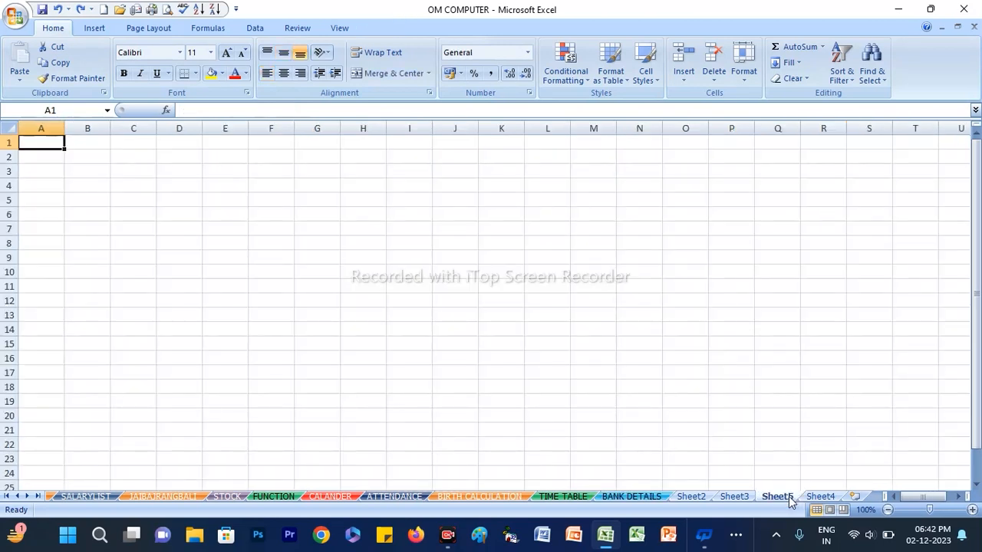
{"action": "right_click", "coordinate": [785, 498]}
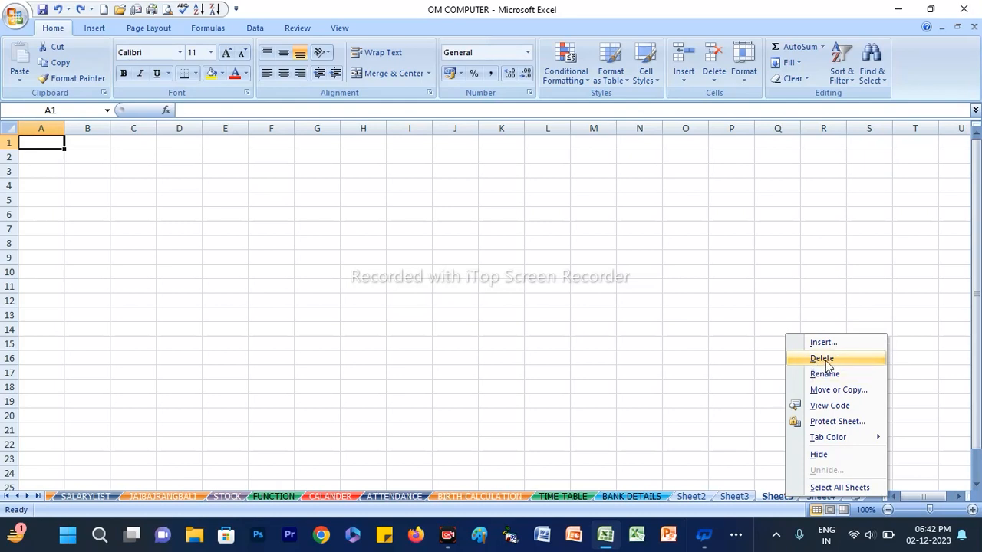
{"action": "left_click", "coordinate": [773, 500]}
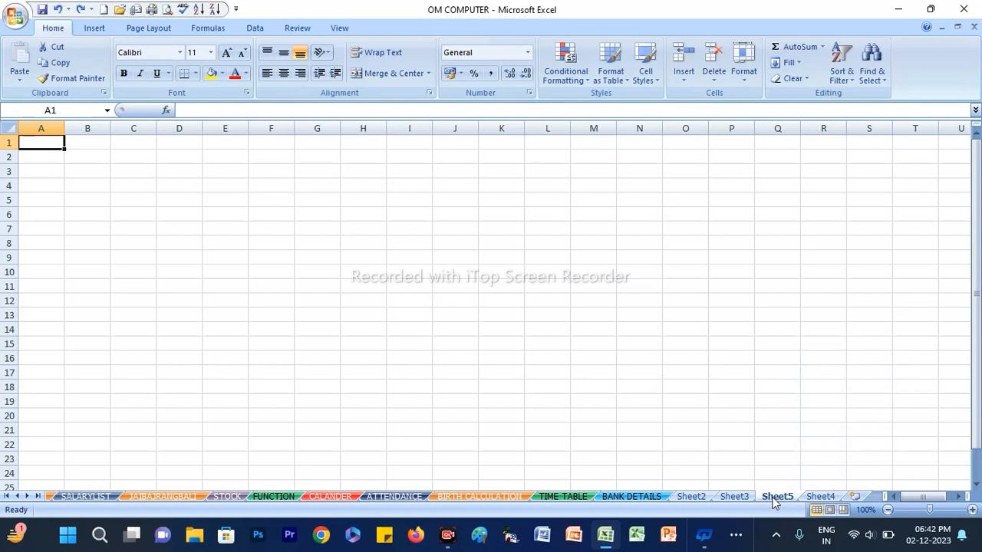
{"action": "right_click", "coordinate": [774, 501]}
{"action": "left_click", "coordinate": [809, 357]}
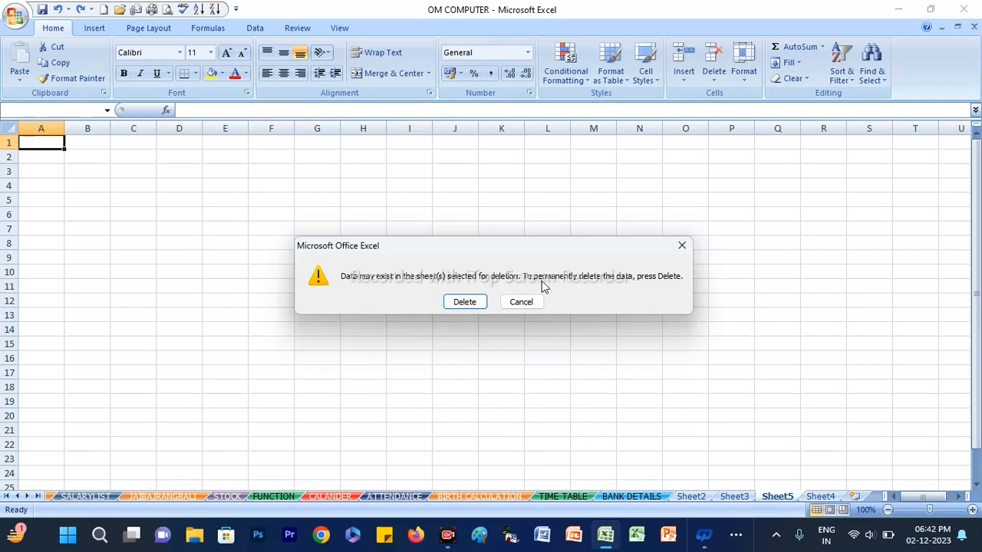
{"action": "left_click", "coordinate": [464, 301]}
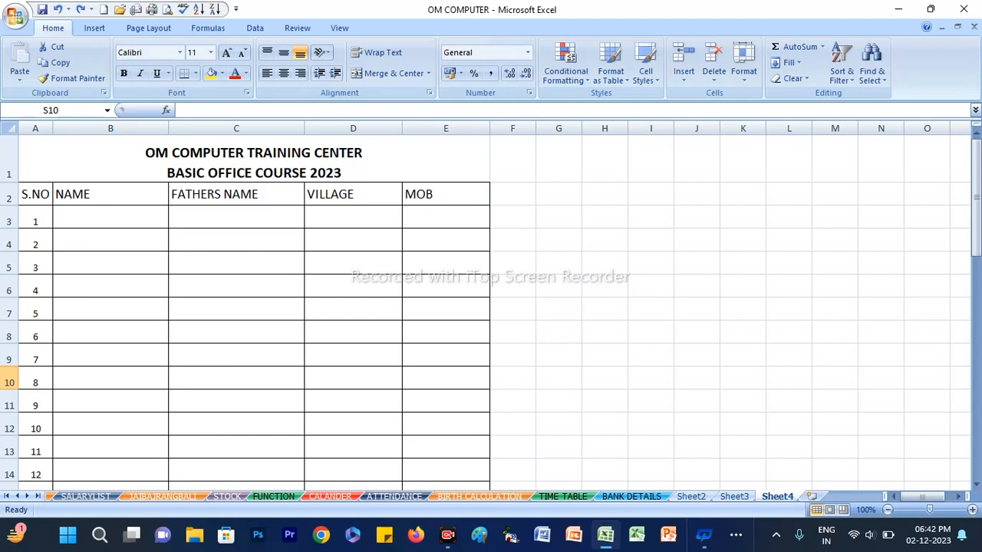
Rename the Sheet4 worksheet as "basic course" and switch to Sheet3
{"action": "right_click", "coordinate": [770, 499]}
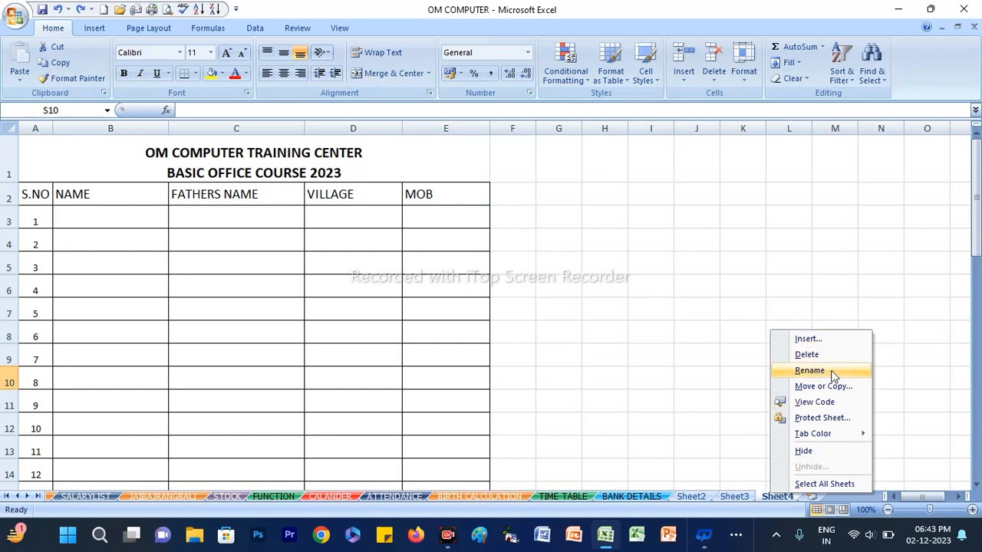
{"action": "left_click", "coordinate": [771, 500]}
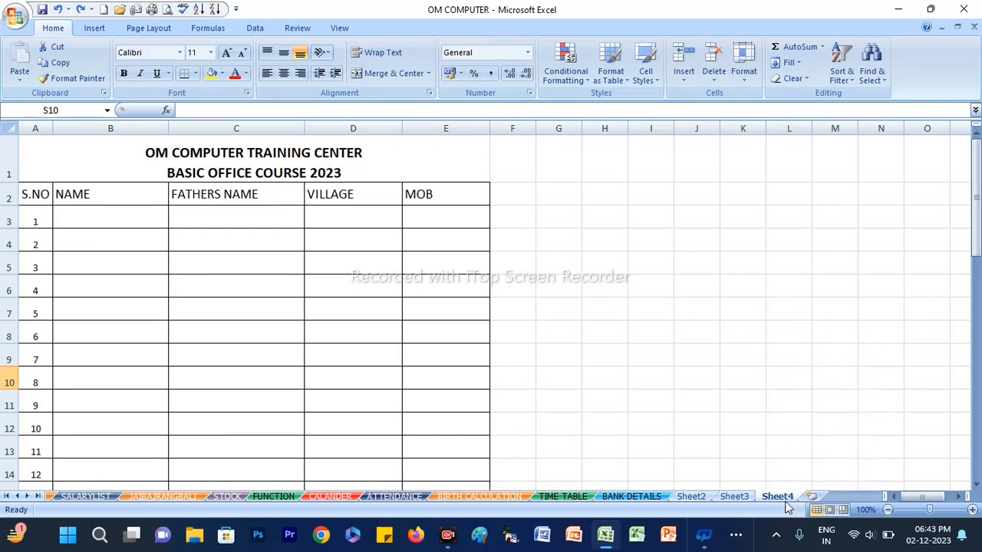
{"action": "right_click", "coordinate": [782, 499]}
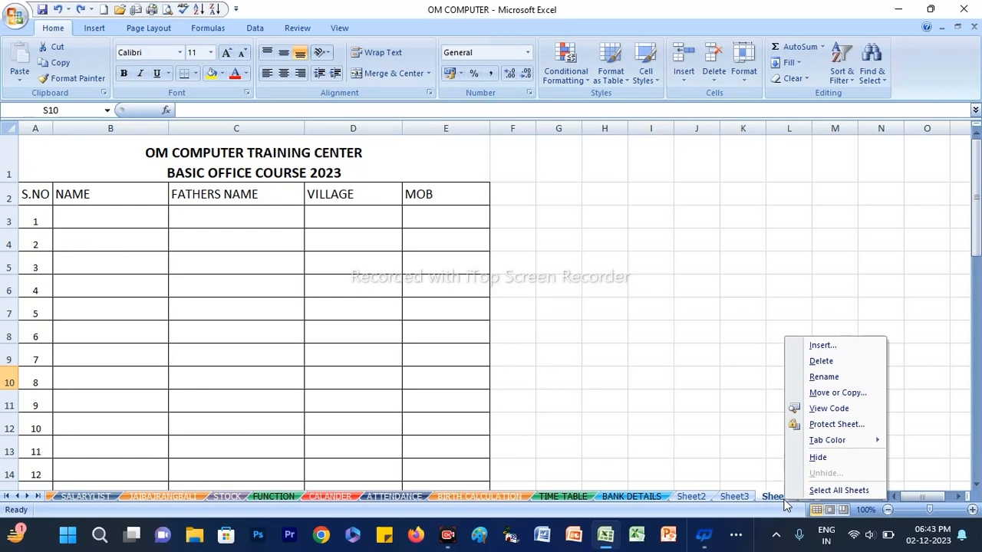
{"action": "left_click", "coordinate": [824, 378]}
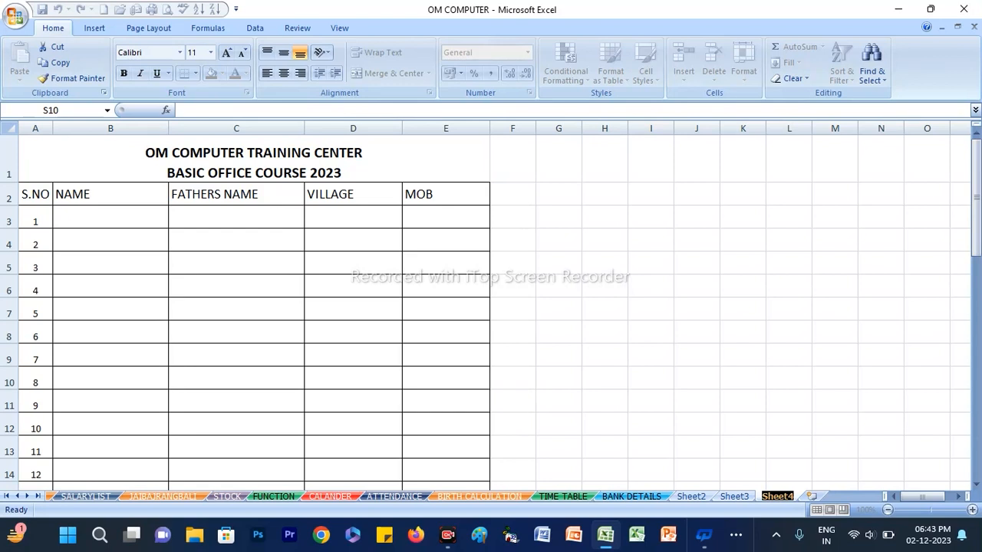
{"action": "type", "text": "basic"}
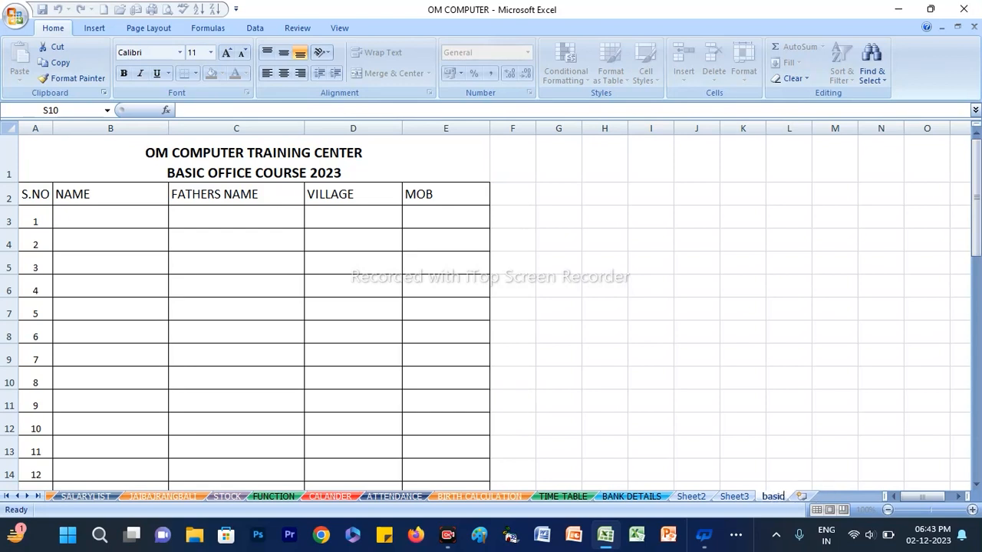
{"action": "type", "text": " course"}
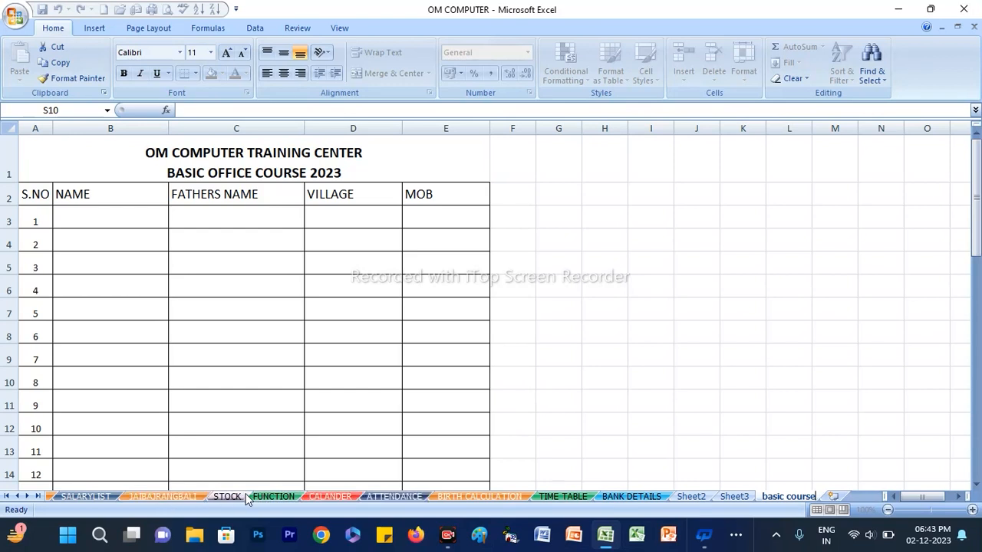
{"action": "left_click", "coordinate": [733, 497]}
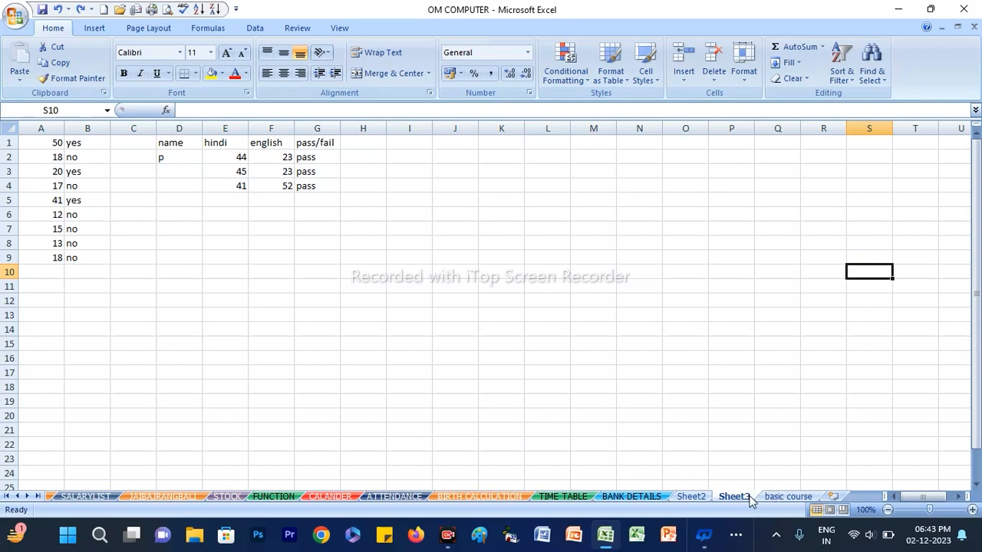
Move the BANK DETAILS worksheet before Sheet1 within the OM COMPUTER.xlsx workbook
{"action": "right_click", "coordinate": [750, 498]}
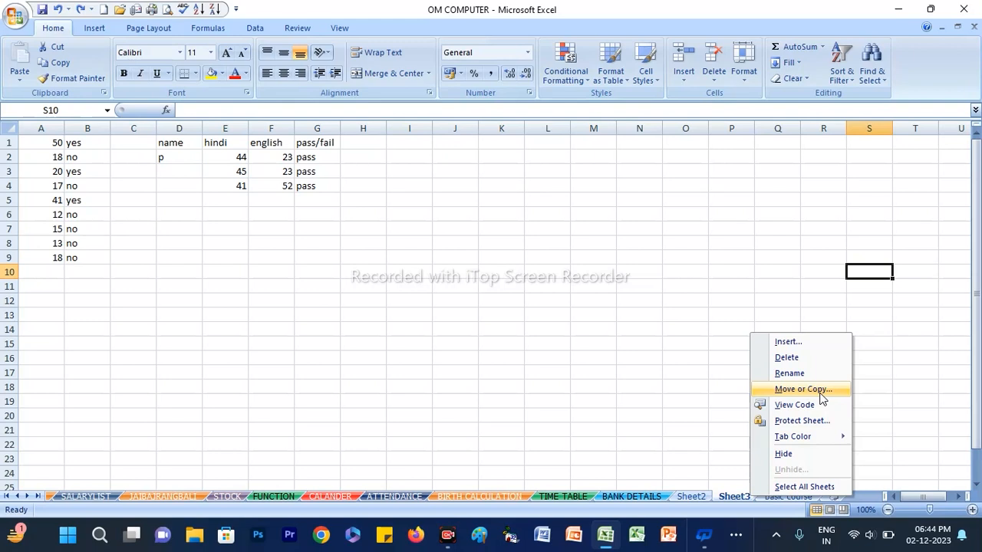
{"action": "left_click", "coordinate": [635, 497]}
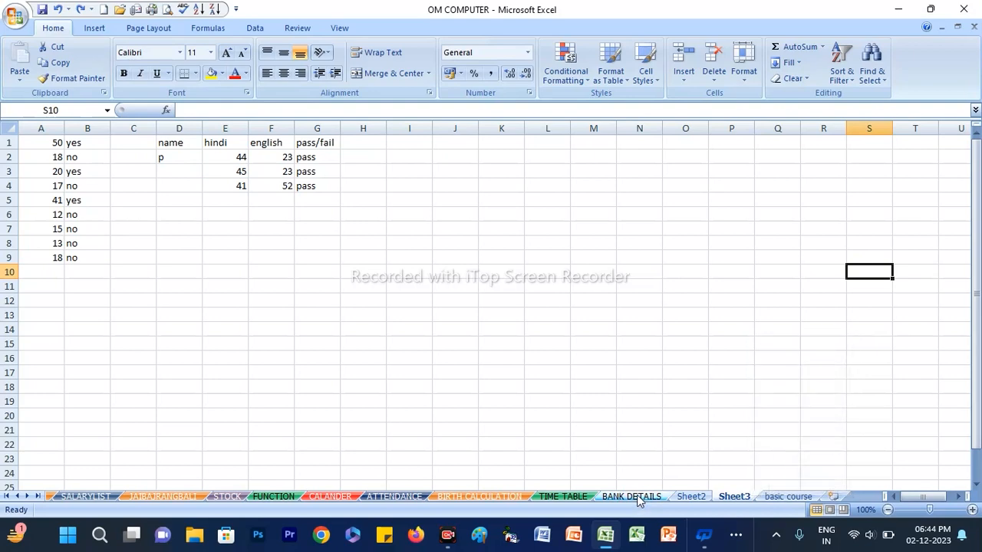
{"action": "left_click", "coordinate": [636, 496]}
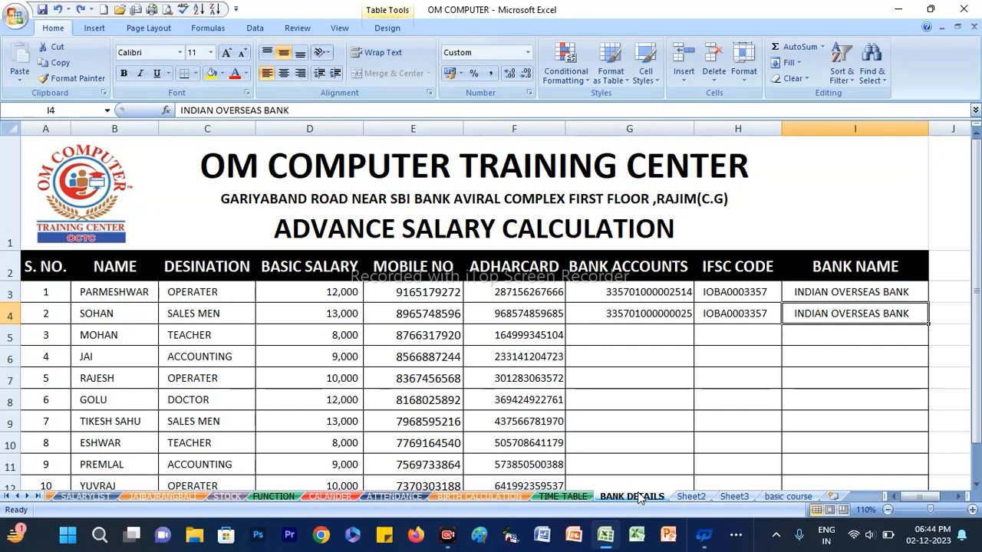
{"action": "right_click", "coordinate": [637, 492]}
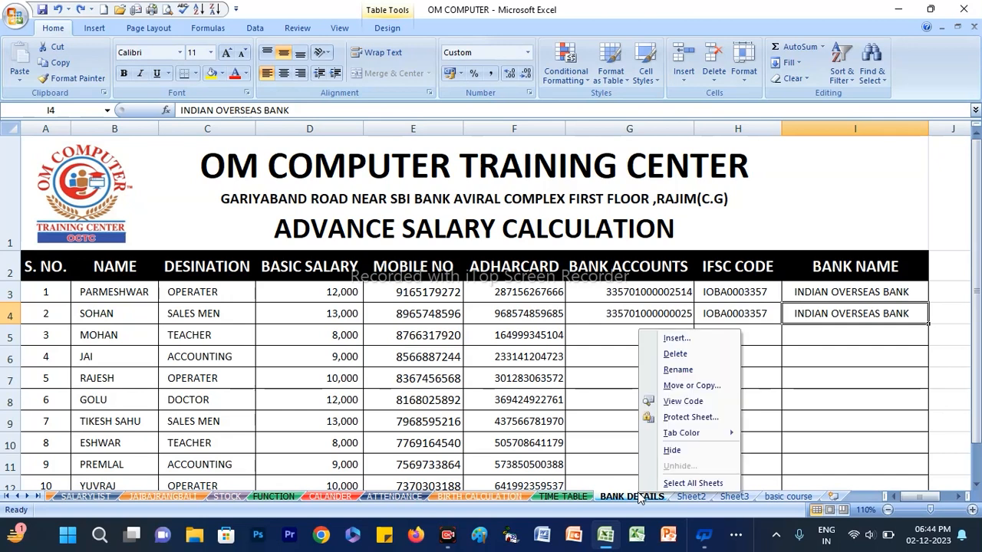
{"action": "left_click", "coordinate": [700, 386]}
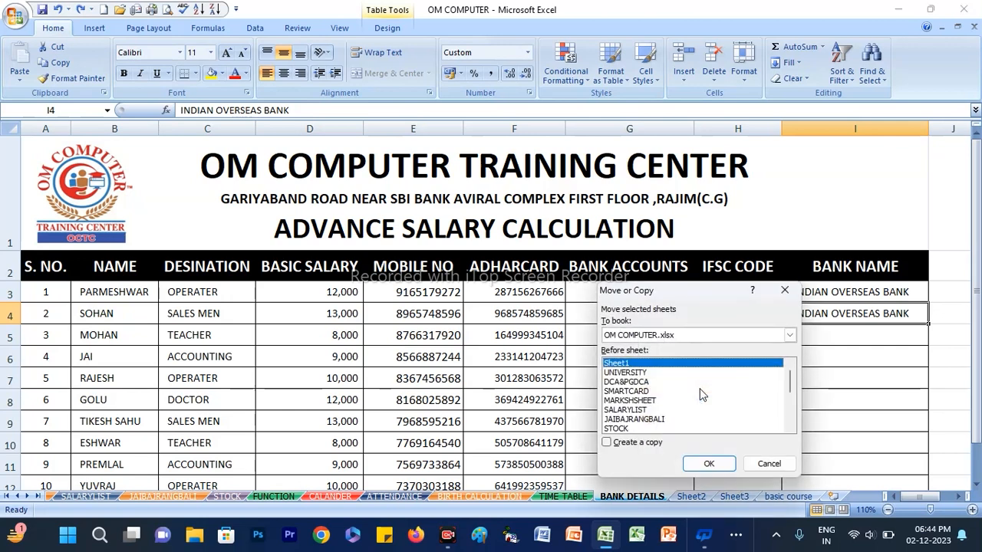
{"action": "left_click", "coordinate": [788, 385]}
{"action": "left_click", "coordinate": [709, 464]}
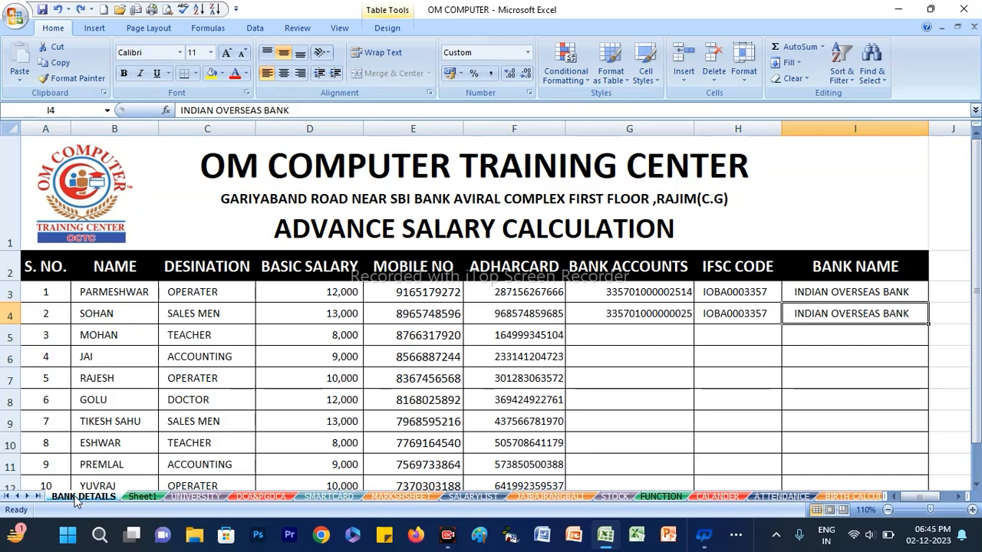
Create a copy of the BANK DETAILS worksheet and place it before the ATTENDANCE sheet
{"action": "right_click", "coordinate": [76, 498]}
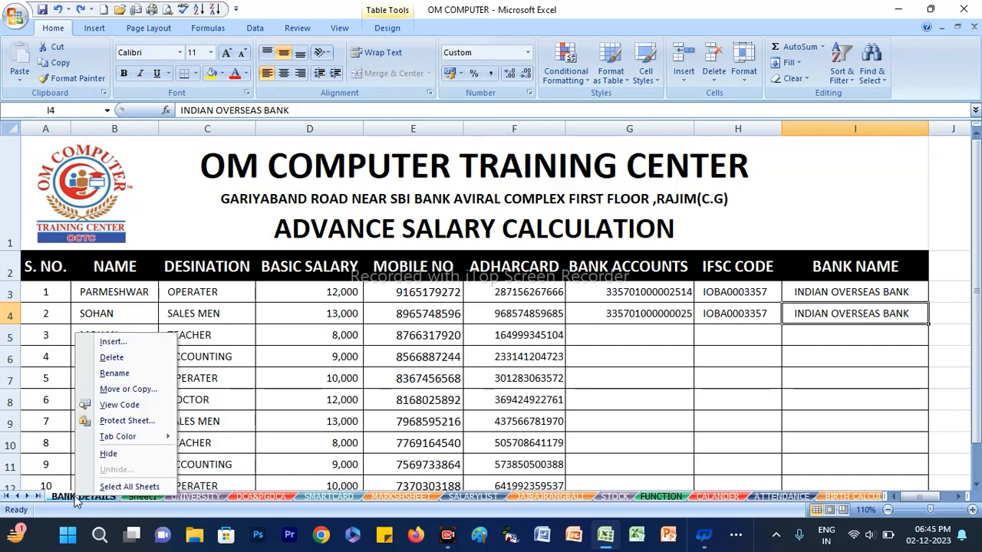
{"action": "left_click", "coordinate": [125, 389]}
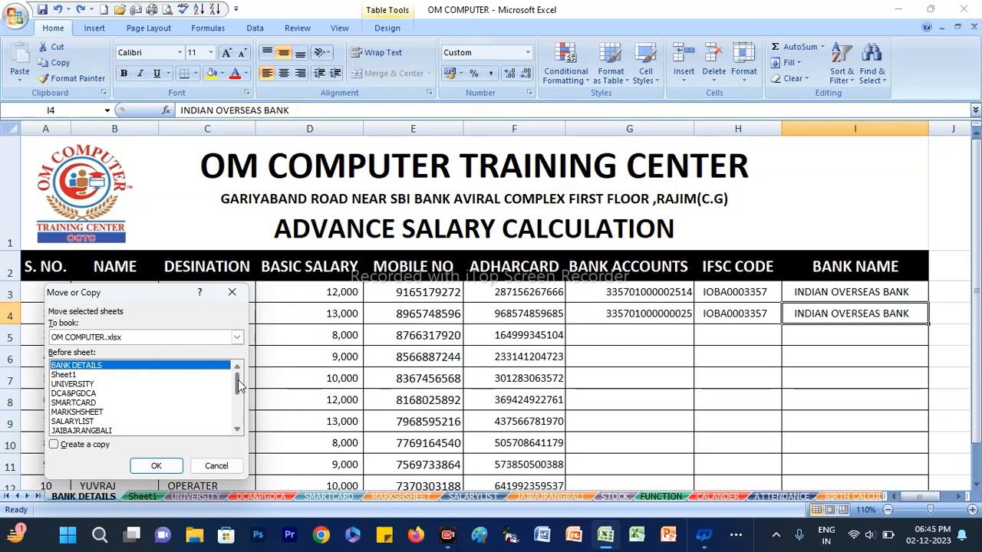
{"action": "left_click_drag", "start_coordinate": [239, 386], "coordinate": [238, 423]}
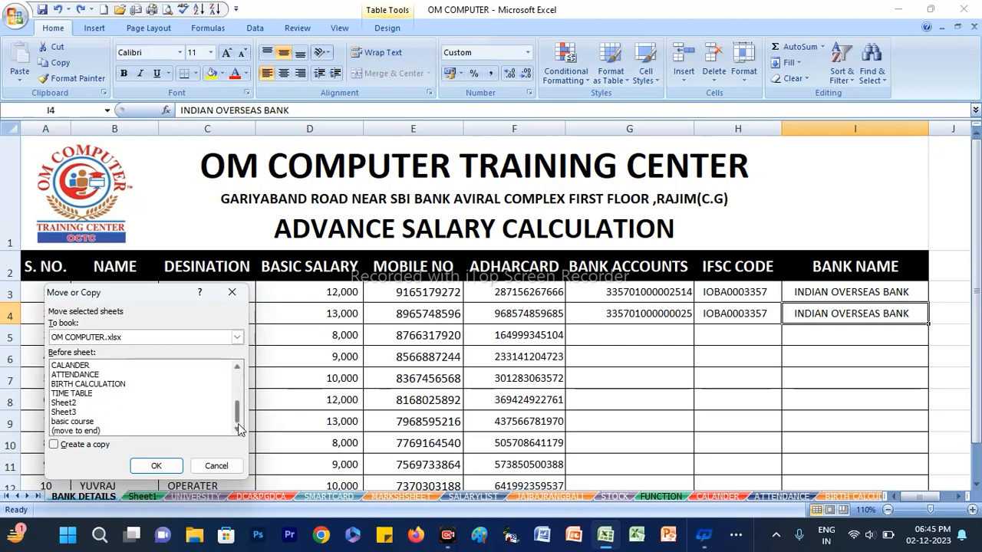
{"action": "left_click", "coordinate": [103, 431]}
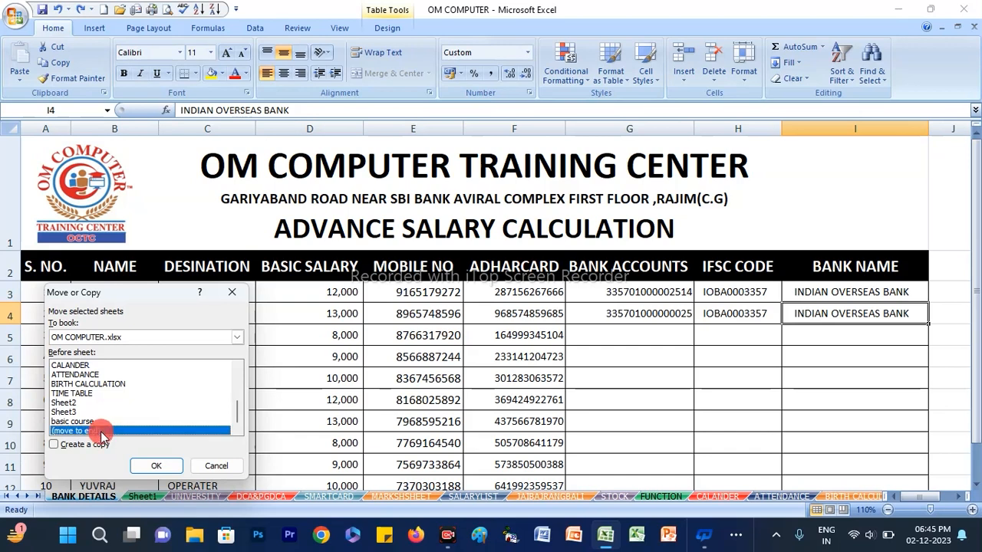
{"action": "left_click", "coordinate": [90, 374]}
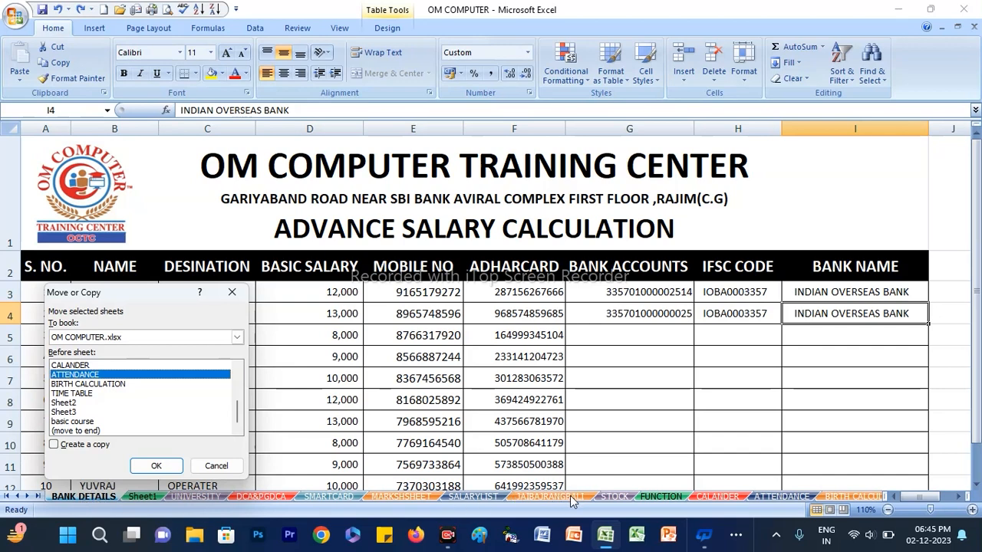
{"action": "left_click", "coordinate": [54, 447]}
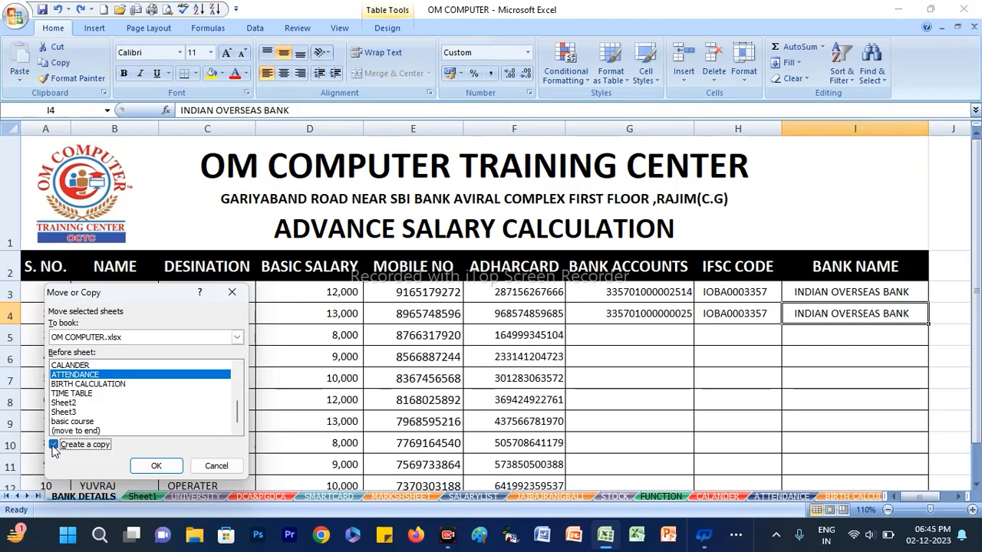
{"action": "left_click", "coordinate": [155, 466]}
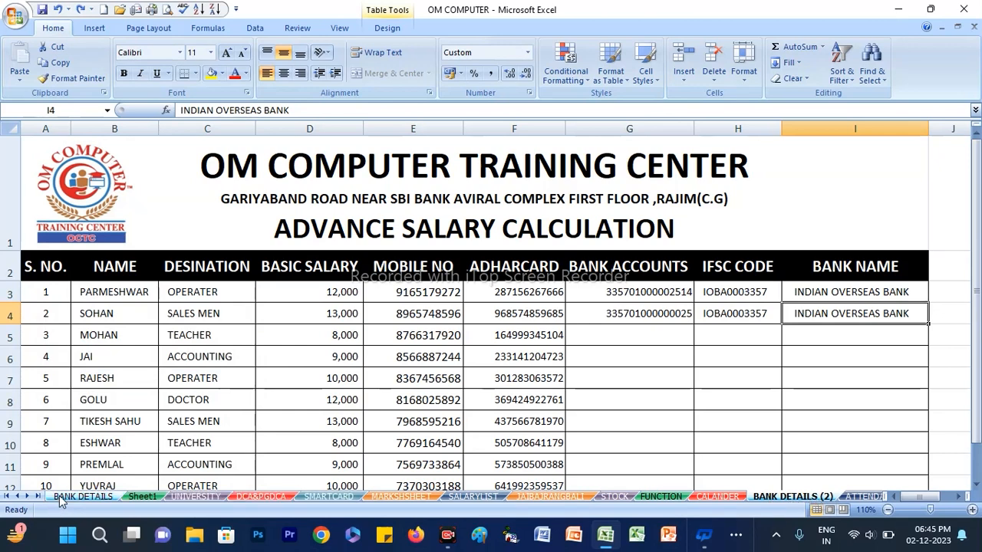
Set the basic salary in cell D4 of the copied BANK DETAILS (2) sheet to 15000
{"action": "right_click", "coordinate": [789, 498]}
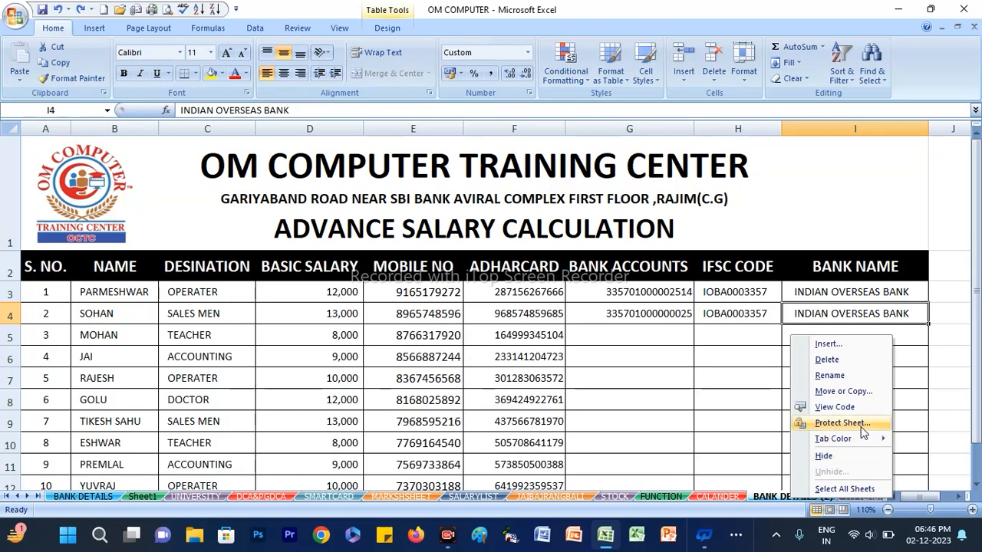
{"action": "left_click", "coordinate": [584, 404]}
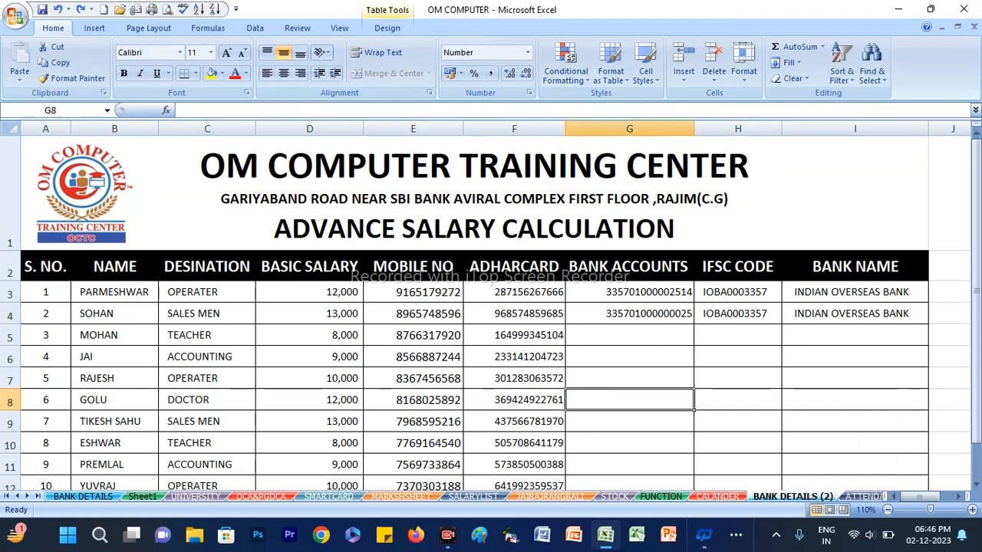
{"action": "left_click", "coordinate": [311, 320]}
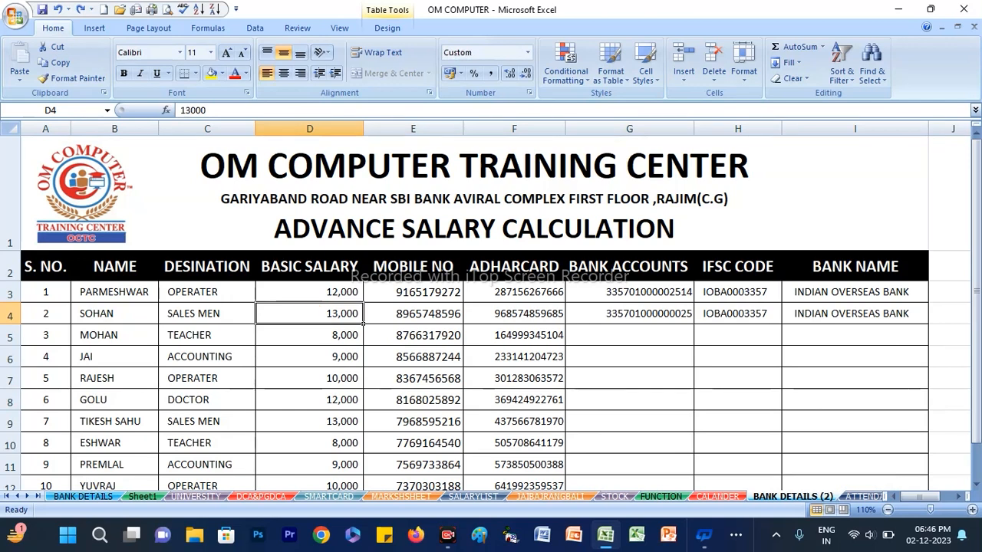
{"action": "type", "text": "15000"}
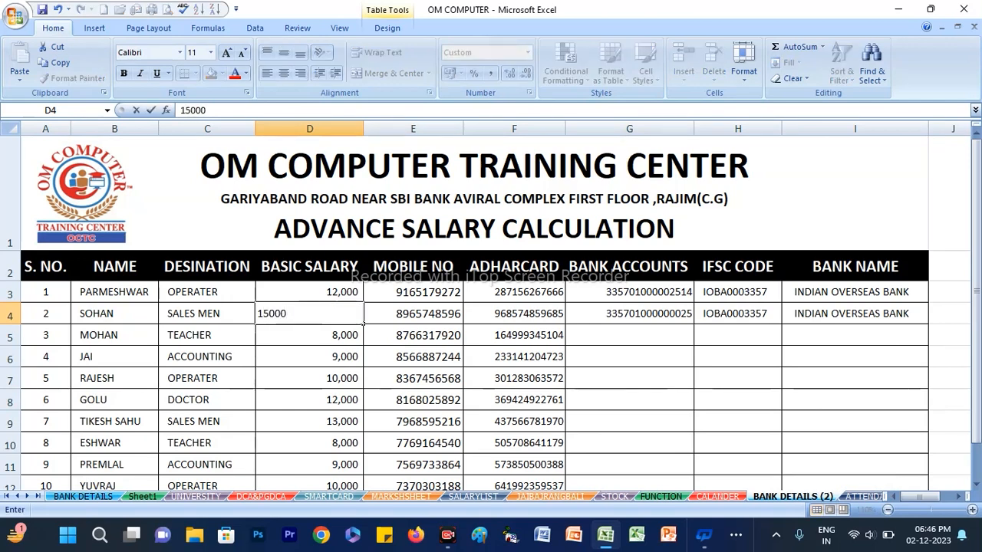
{"action": "key", "text": "Return"}
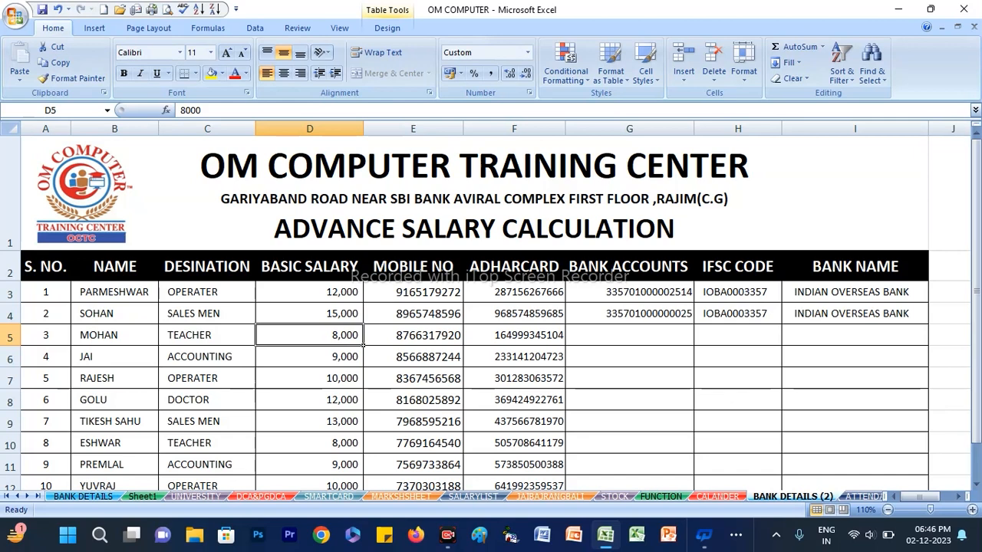
Protect the BANK DETAILS (2) sheet, entering and confirming the unprotect password with the default permissions
{"action": "right_click", "coordinate": [755, 497]}
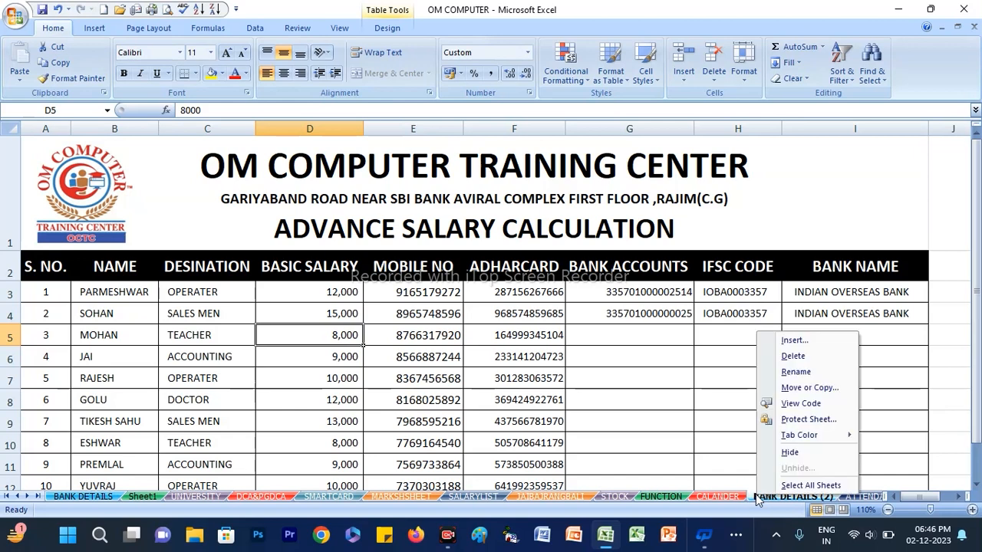
{"action": "left_click", "coordinate": [805, 420]}
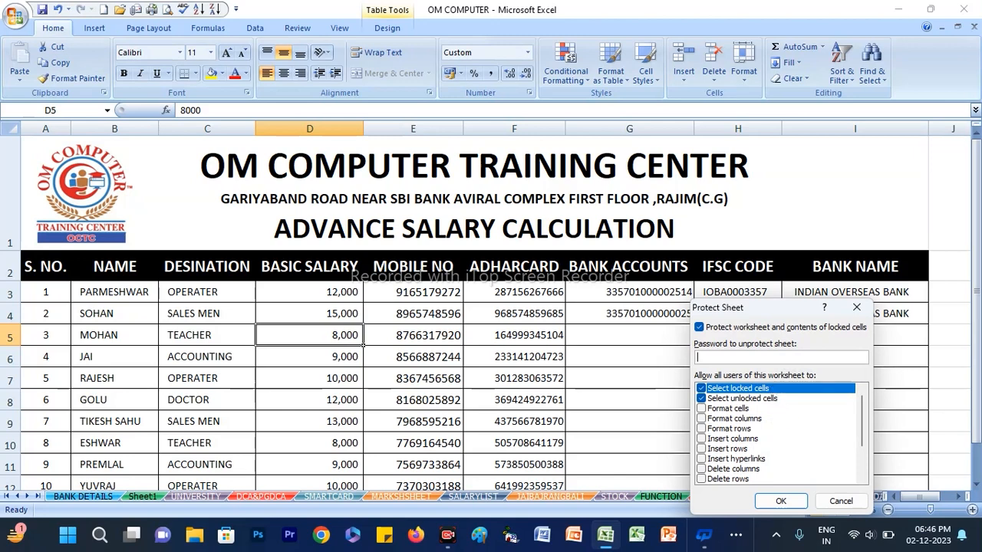
{"action": "type", "text": "12"}
{"action": "left_click", "coordinate": [771, 501]}
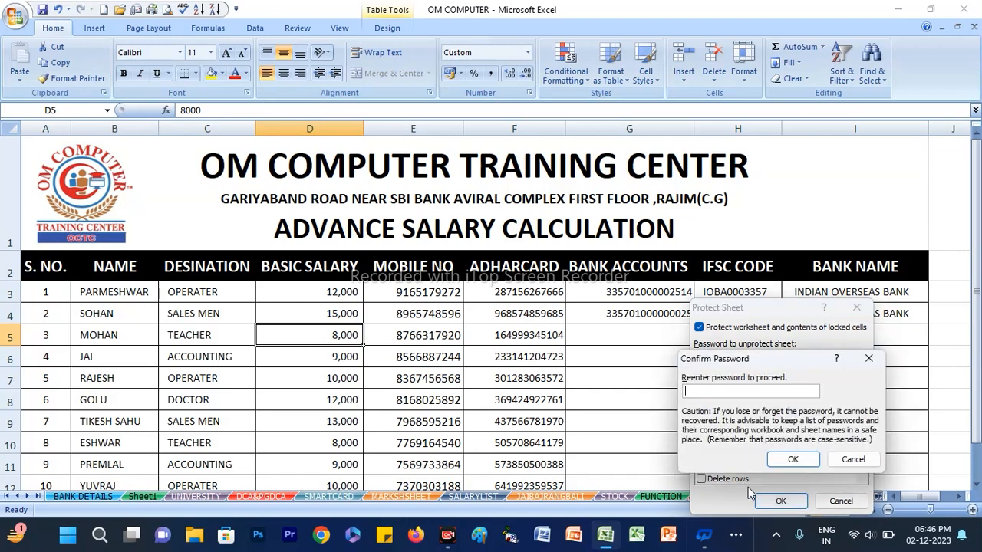
{"action": "type", "text": "12"}
{"action": "left_click", "coordinate": [809, 461]}
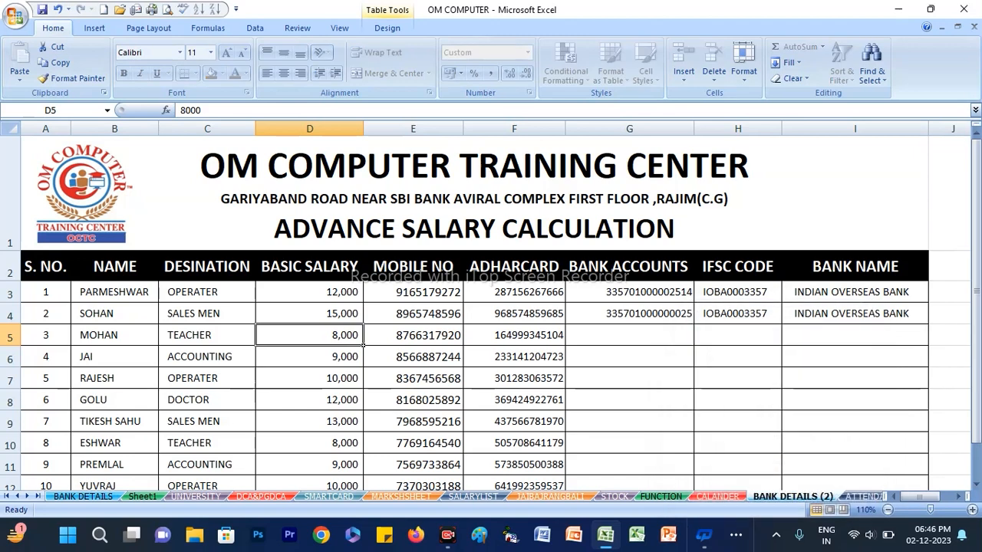
Try to delete the basic salary in cell D4 of the protected BANK DETAILS (2) sheet
{"action": "left_click", "coordinate": [649, 352]}
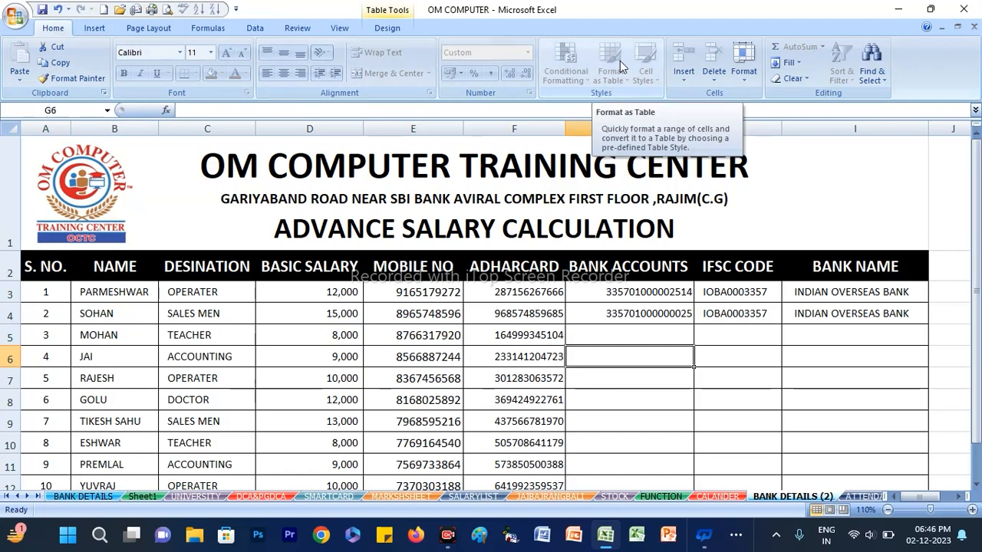
{"action": "left_click", "coordinate": [334, 316]}
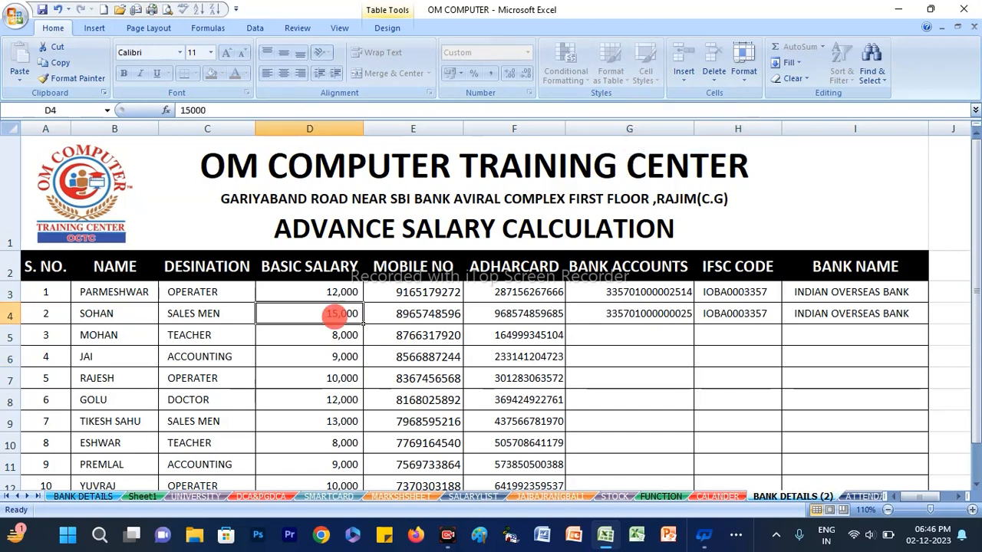
{"action": "key", "text": "Delete"}
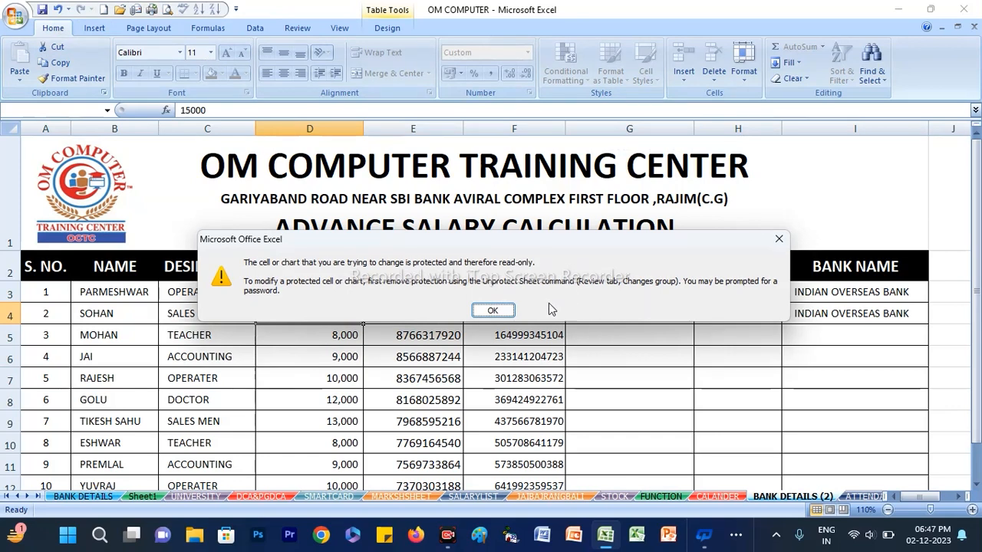
{"action": "left_click", "coordinate": [500, 312]}
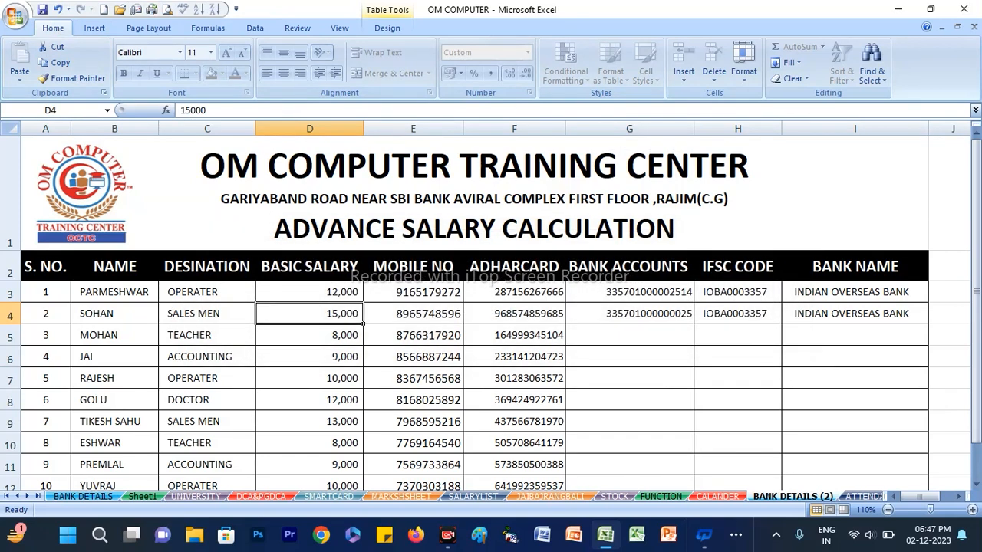
Try to set the font size of cells C3:F7 on the protected sheet to 26
{"action": "left_click_drag", "start_coordinate": [219, 295], "coordinate": [522, 380]}
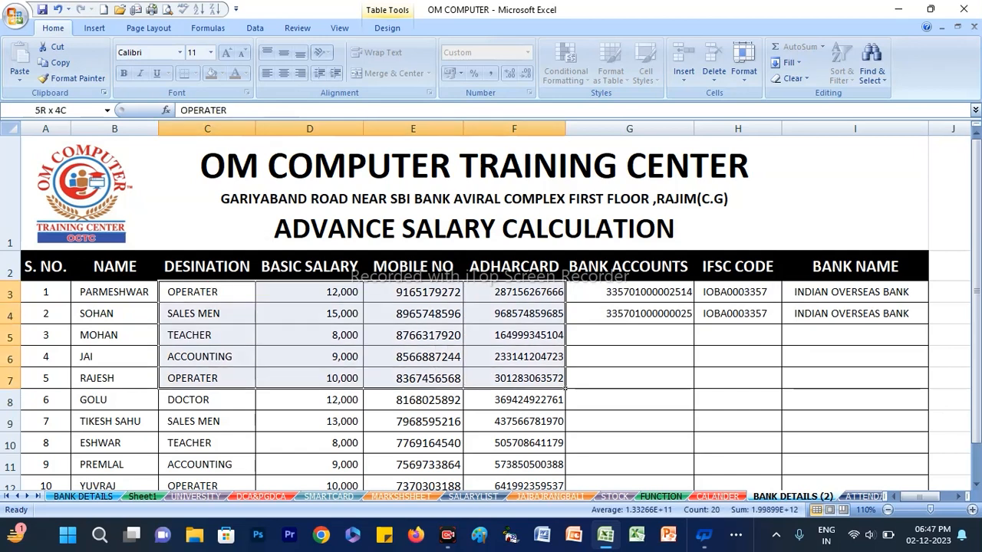
{"action": "left_click", "coordinate": [210, 52]}
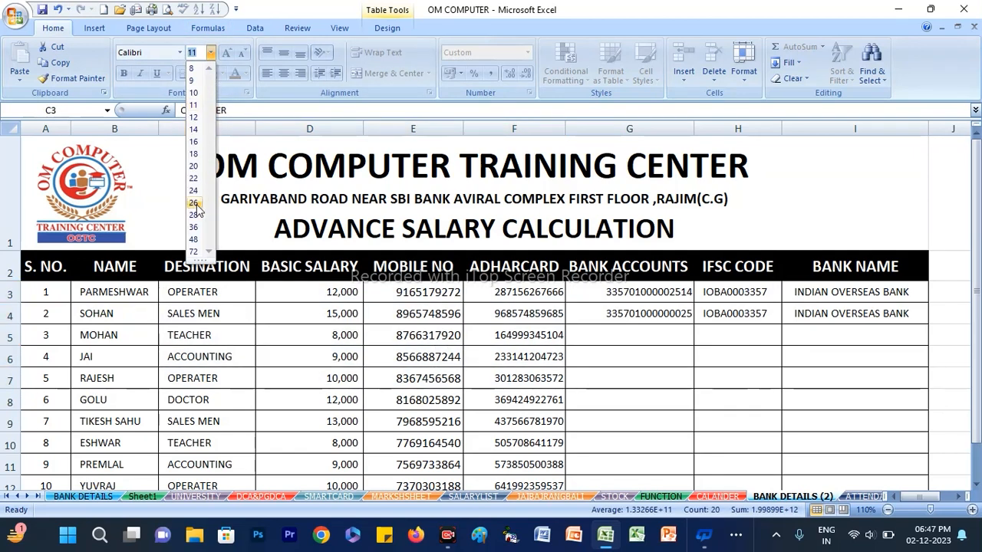
{"action": "left_click", "coordinate": [196, 204]}
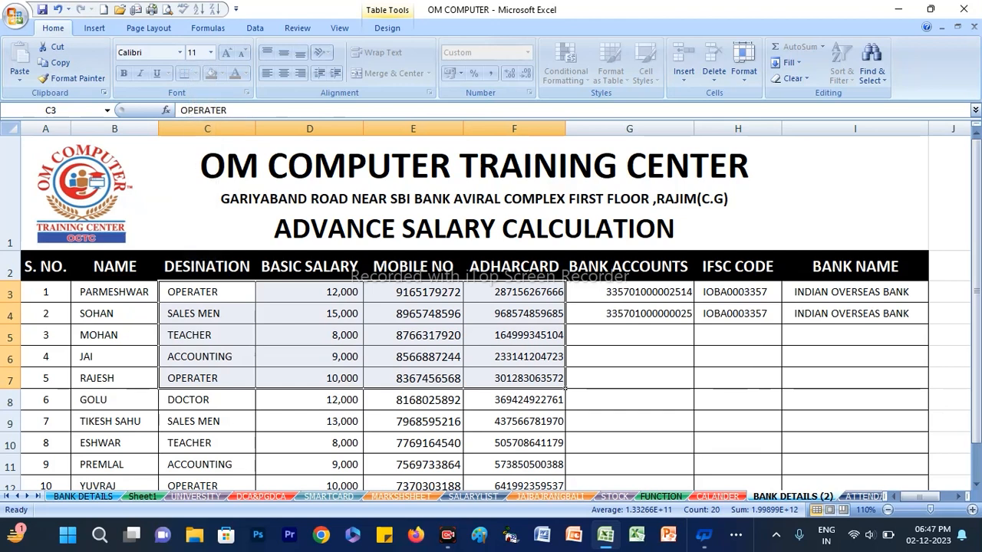
{"action": "left_click", "coordinate": [489, 337]}
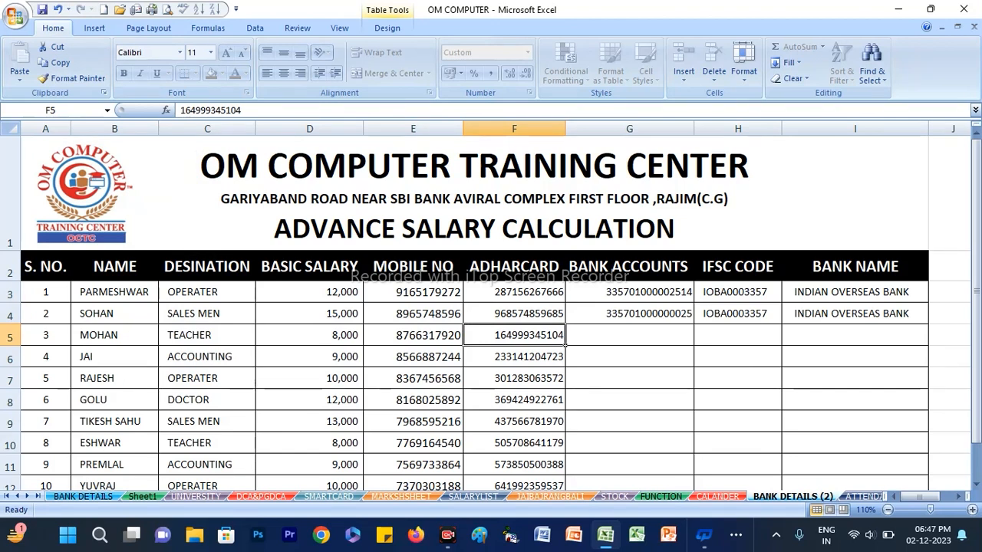
Remove the protection from the BANK DETAILS (2) sheet by entering the sheet password
{"action": "right_click", "coordinate": [793, 497]}
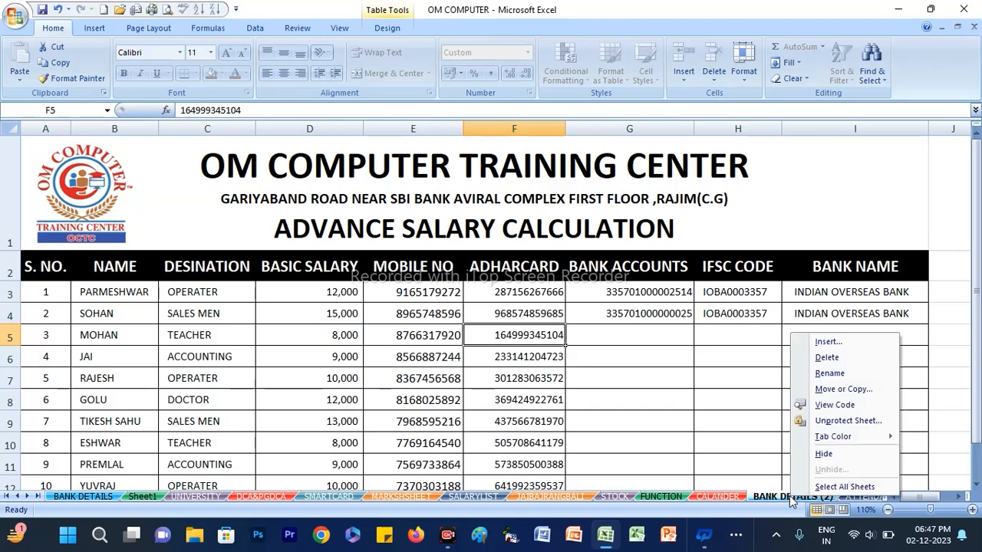
{"action": "left_click", "coordinate": [834, 423]}
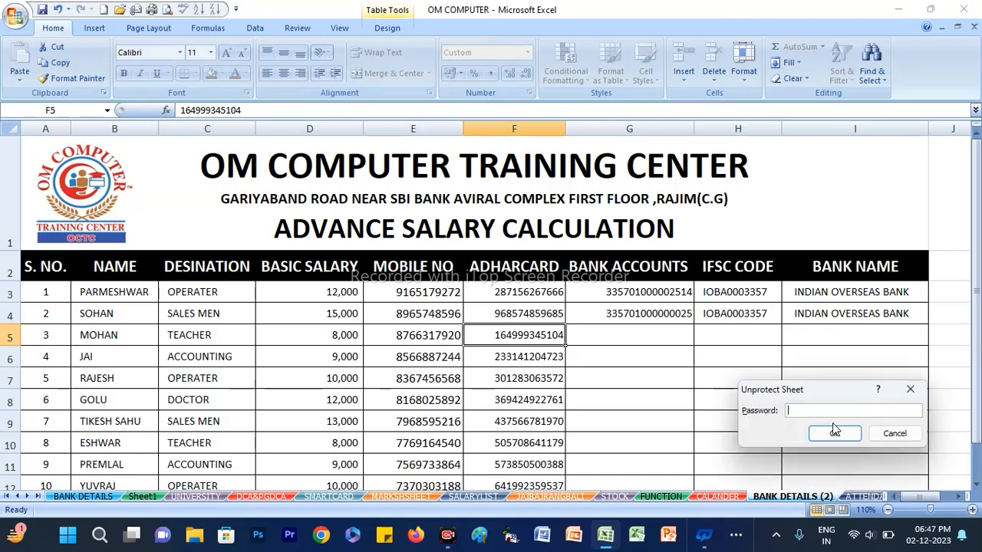
{"action": "type", "text": "12"}
{"action": "left_click", "coordinate": [834, 431]}
Set the basic salary in cell D5 of the BANK DETAILS (2) sheet to 9000
{"action": "left_click", "coordinate": [309, 335]}
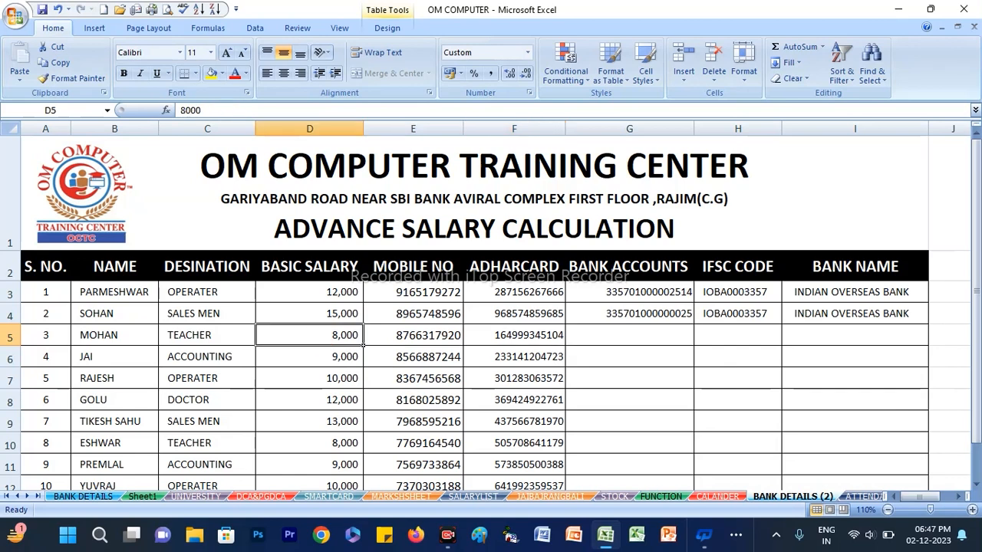
{"action": "type", "text": "9000"}
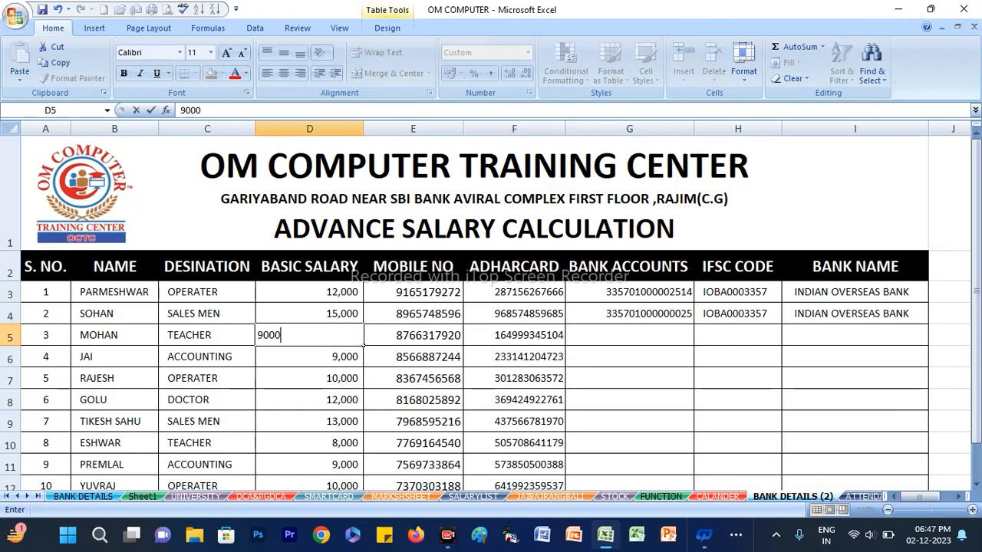
{"action": "key", "text": "Return"}
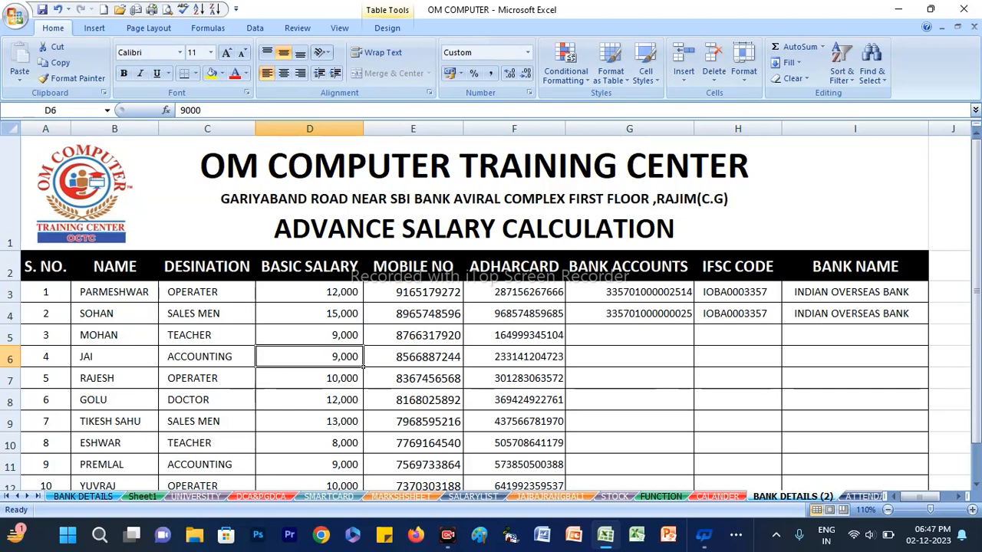
Set the tab color of the BANK DETAILS (2) sheet to the standard red
{"action": "right_click", "coordinate": [764, 497]}
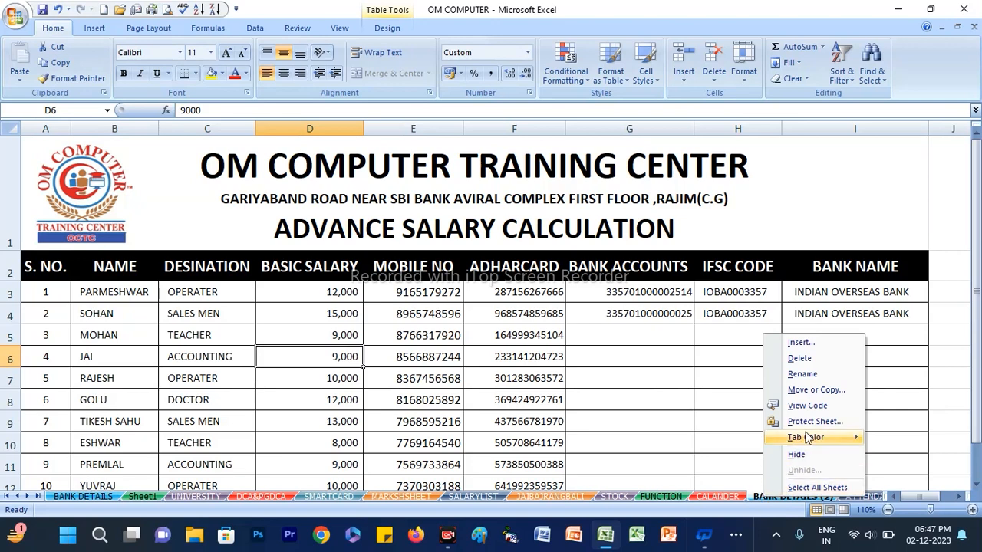
{"action": "mouse_move", "coordinate": [805, 437]}
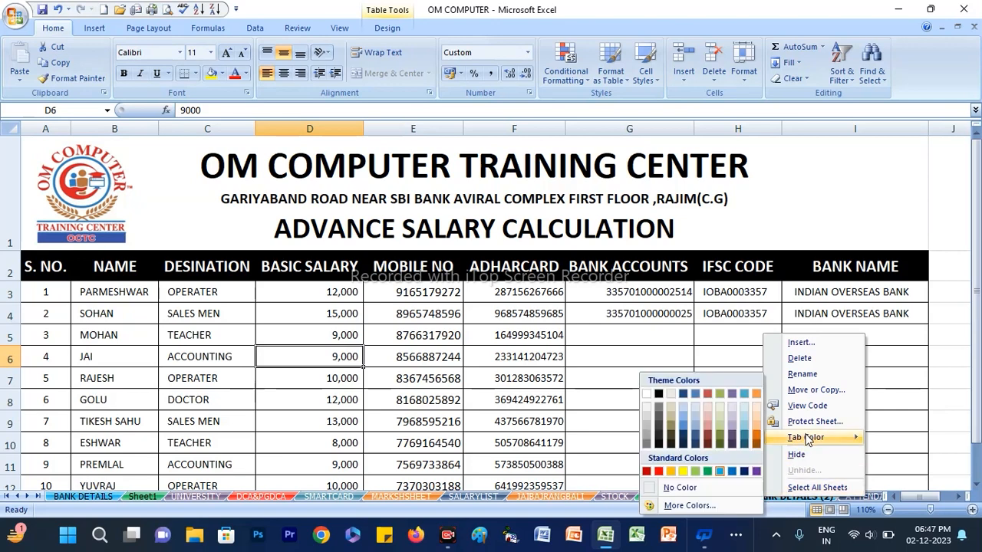
{"action": "left_click", "coordinate": [658, 471]}
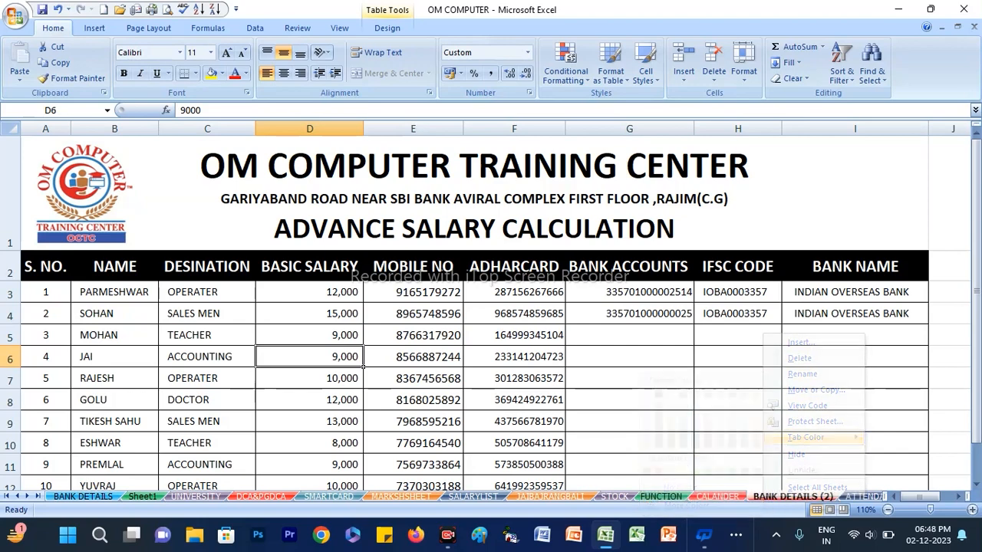
Go through the sheets to basic course and set its tab color to the standard green
{"action": "left_click", "coordinate": [712, 496]}
{"action": "left_click", "coordinate": [821, 497]}
{"action": "left_click", "coordinate": [848, 496]}
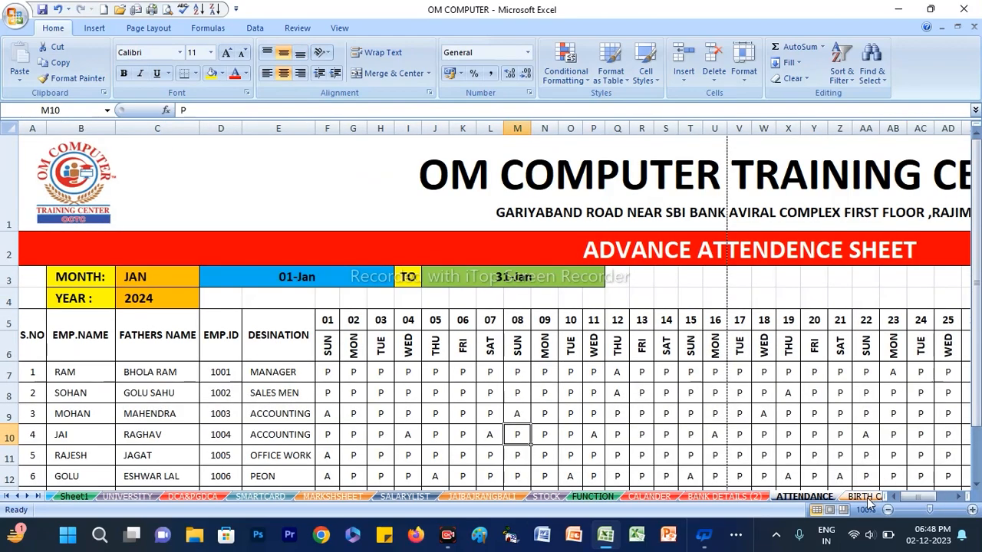
{"action": "left_click", "coordinate": [863, 497]}
{"action": "left_click", "coordinate": [863, 497]}
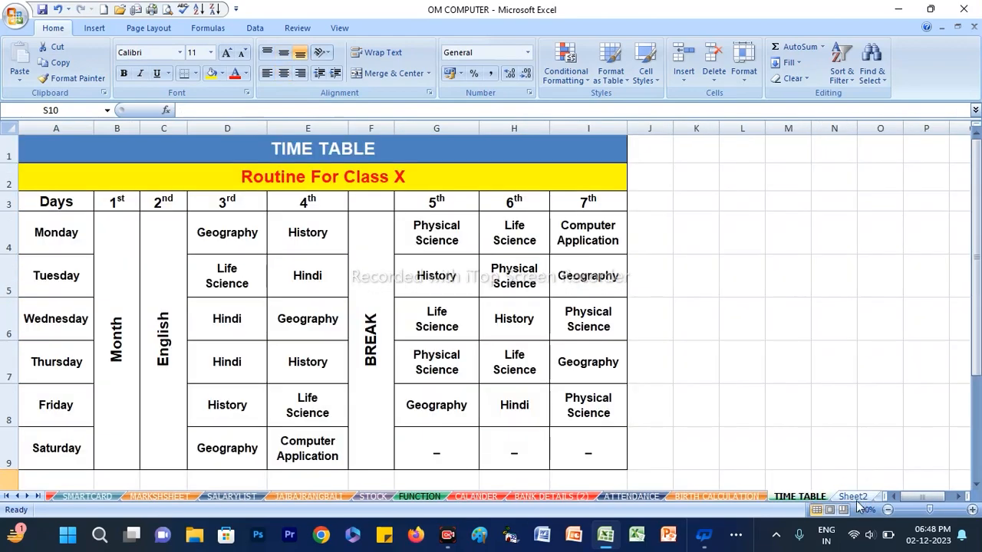
{"action": "left_click", "coordinate": [854, 497]}
{"action": "left_click", "coordinate": [858, 498]}
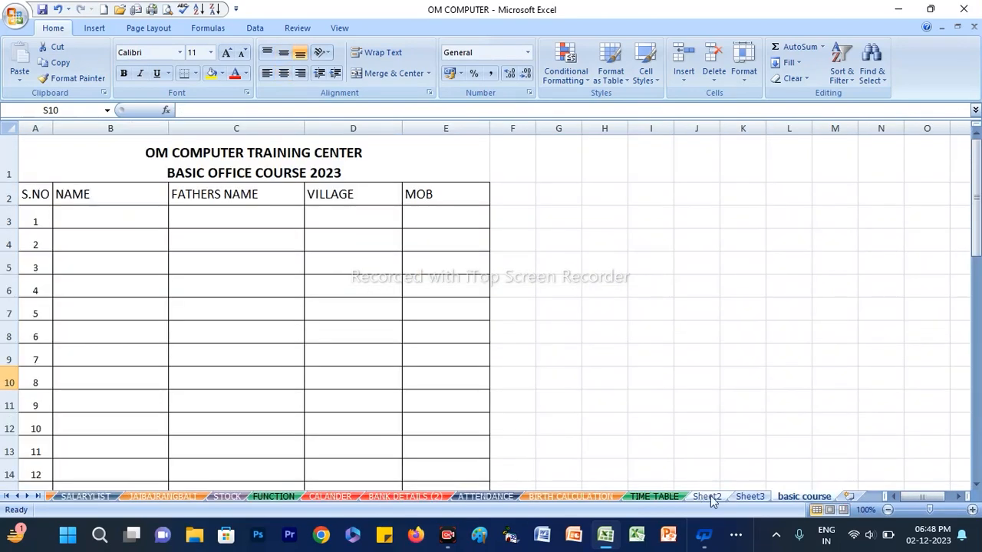
{"action": "left_click", "coordinate": [748, 496]}
{"action": "left_click", "coordinate": [778, 498]}
{"action": "right_click", "coordinate": [775, 495]}
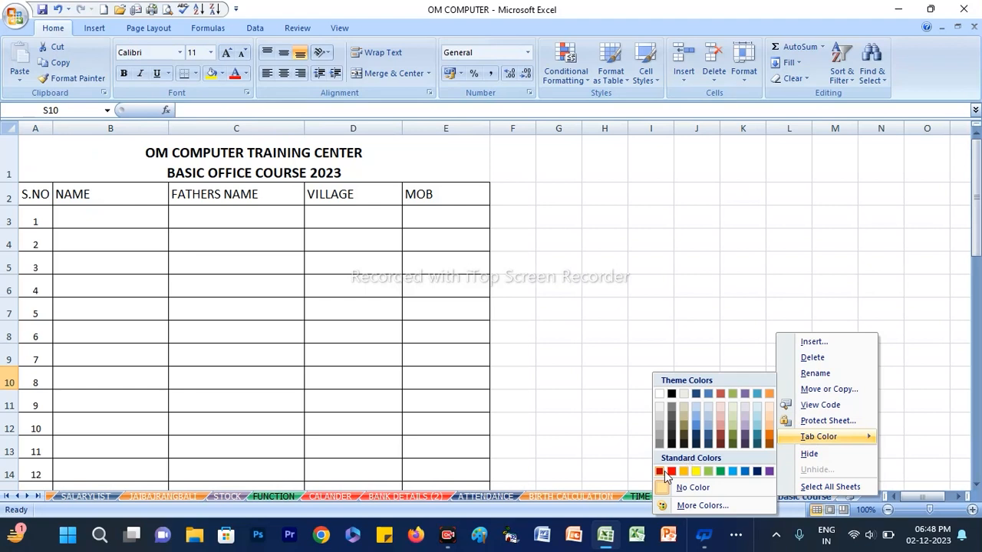
{"action": "left_click", "coordinate": [720, 471]}
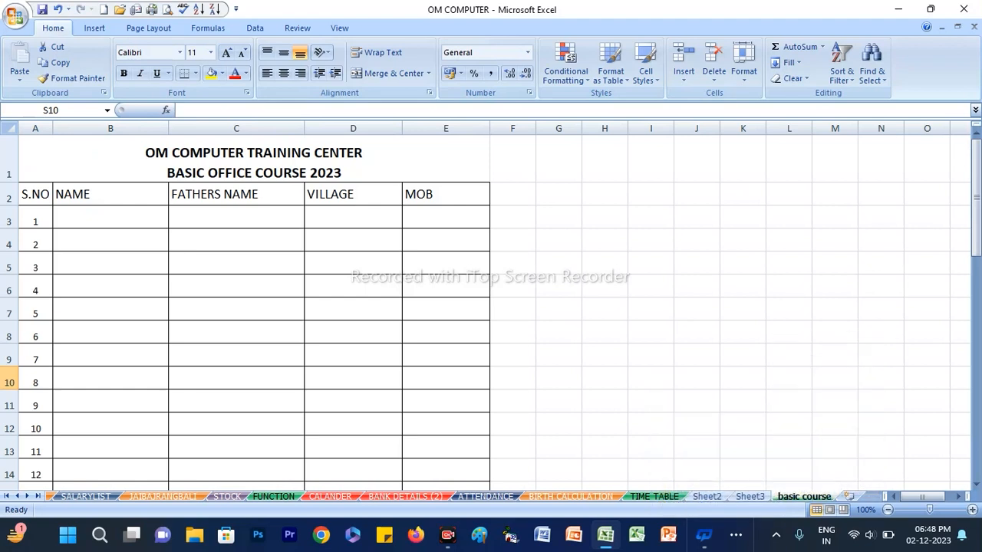
Hide Sheet2 and the BANK DETAILS (2) sheet
{"action": "left_click", "coordinate": [707, 497]}
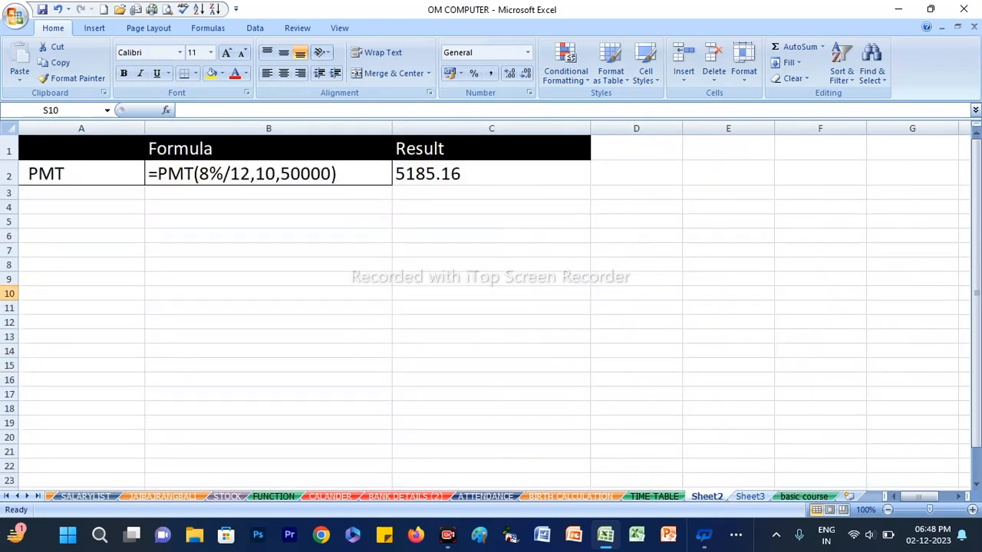
{"action": "right_click", "coordinate": [718, 497]}
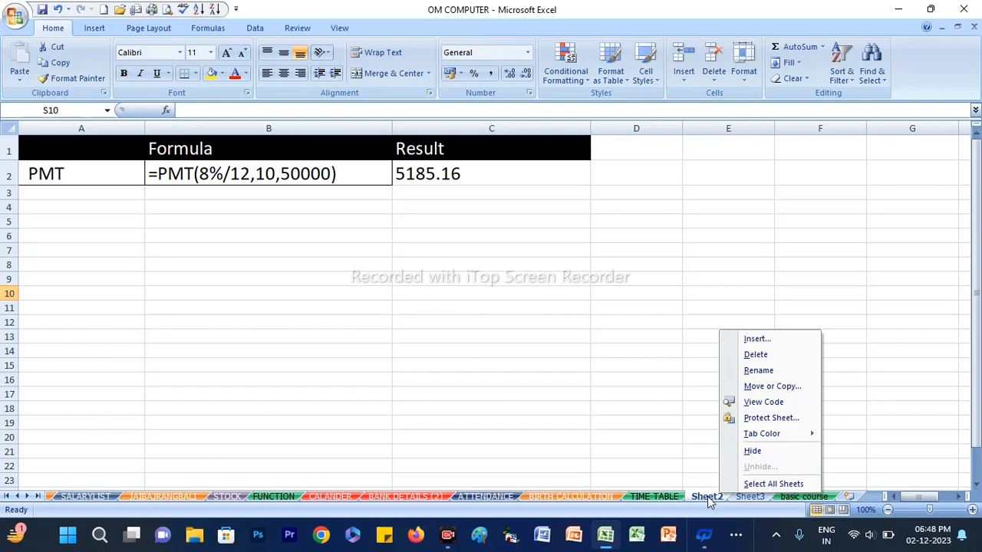
{"action": "left_click", "coordinate": [741, 455]}
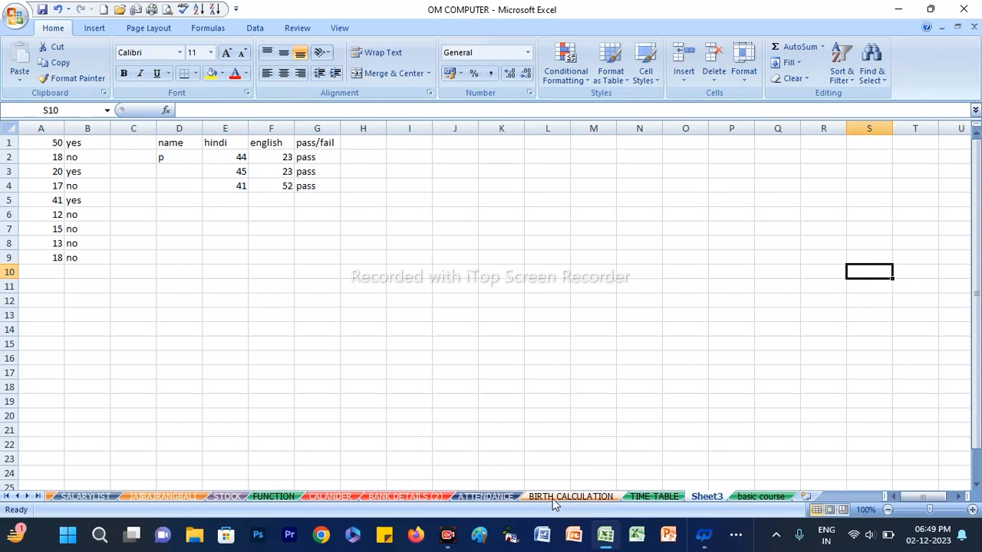
{"action": "right_click", "coordinate": [408, 497]}
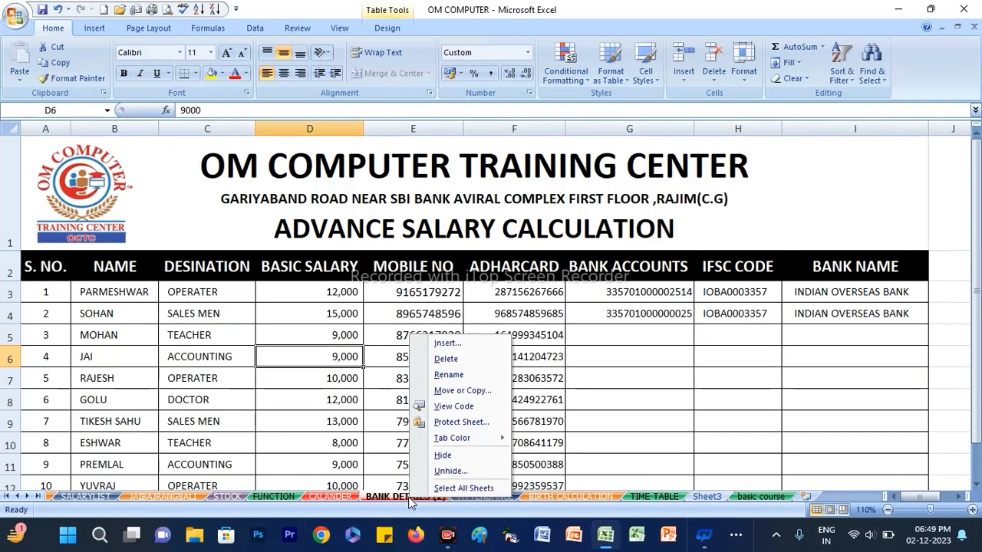
{"action": "left_click", "coordinate": [445, 454]}
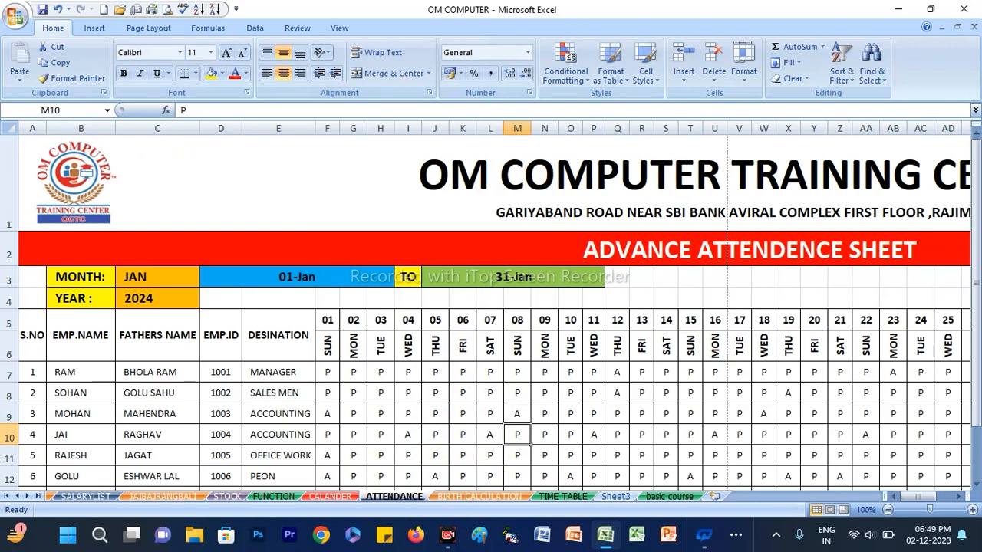
Unhide Sheet2 from the list of hidden sheets
{"action": "right_click", "coordinate": [335, 498]}
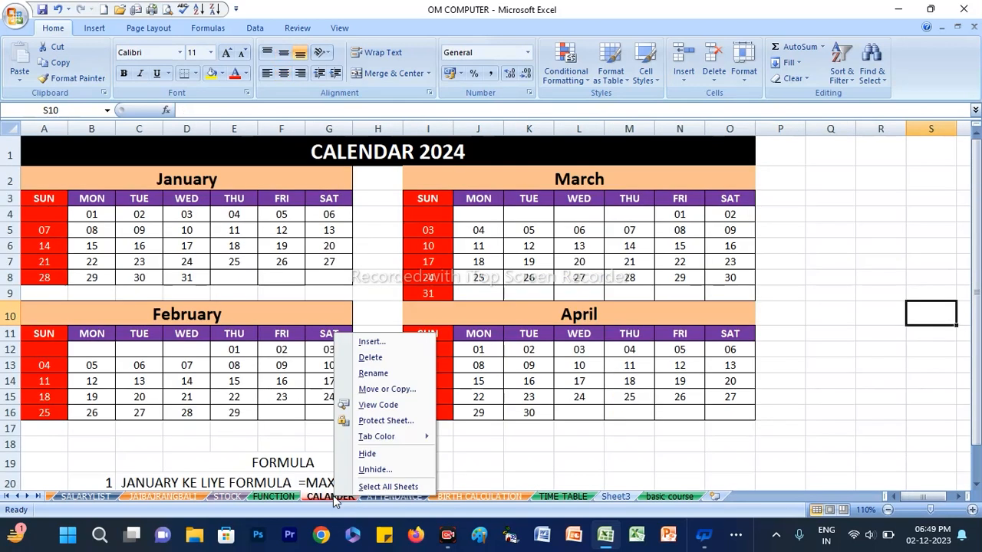
{"action": "left_click", "coordinate": [388, 471]}
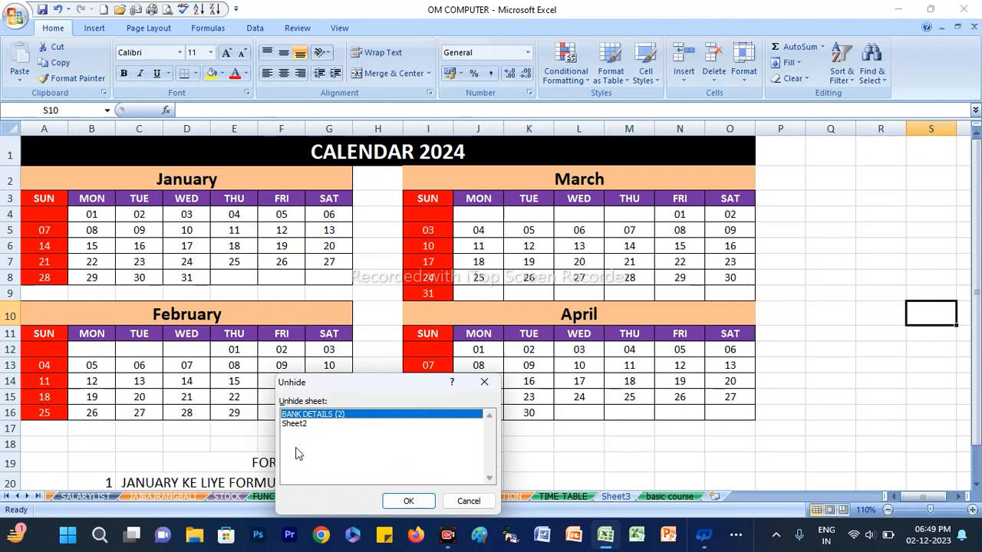
{"action": "left_click", "coordinate": [303, 424]}
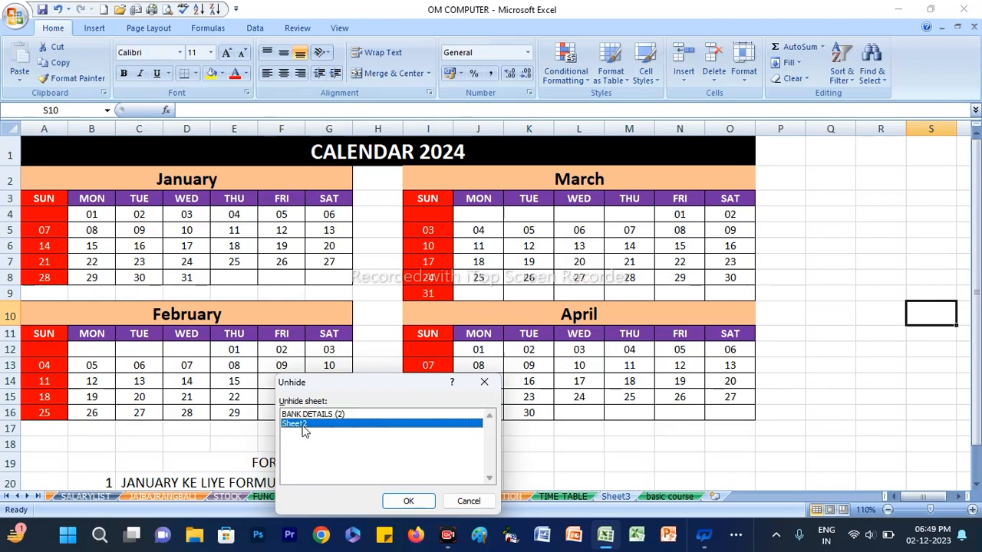
{"action": "left_click", "coordinate": [408, 500]}
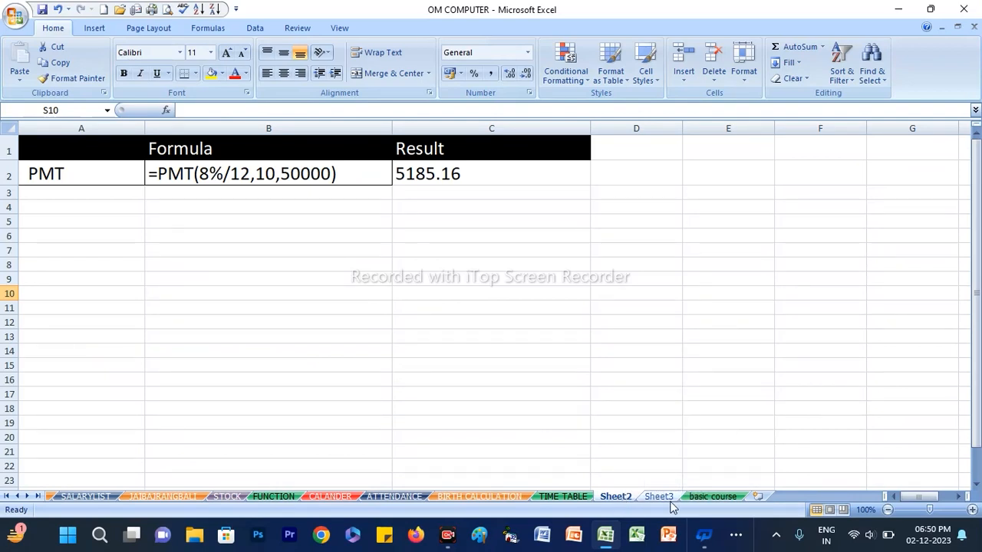
Open the ATTENDANCE sheet and extend the horizontal scroll bar over the whole sheet tab area
{"action": "left_click", "coordinate": [567, 496]}
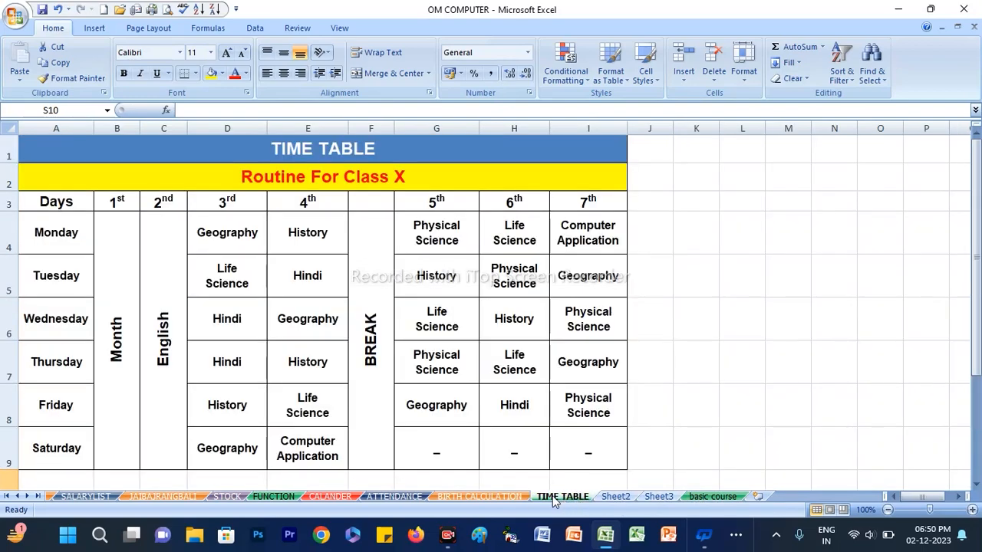
{"action": "left_click", "coordinate": [515, 498]}
{"action": "left_click", "coordinate": [394, 498]}
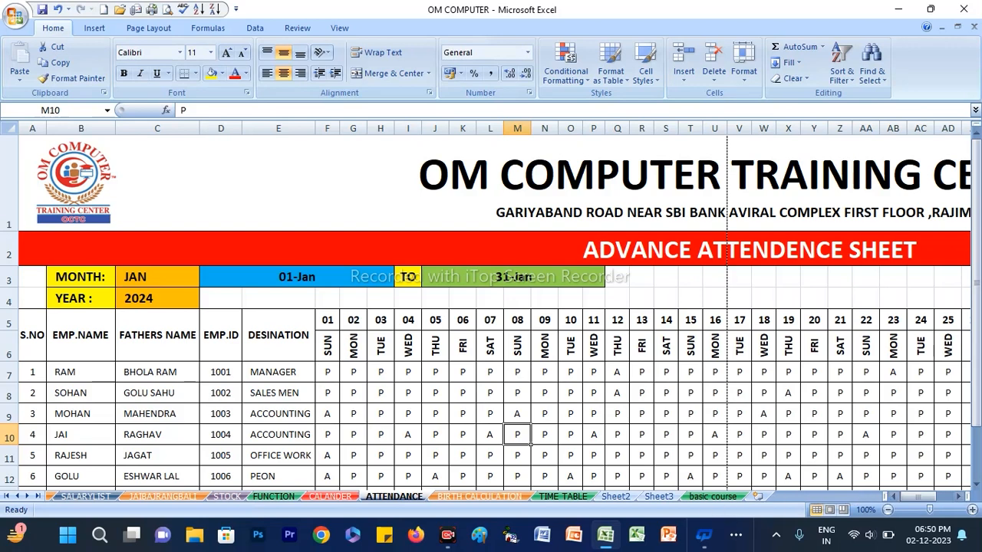
{"action": "left_click_drag", "start_coordinate": [883, 496], "coordinate": [6, 496]}
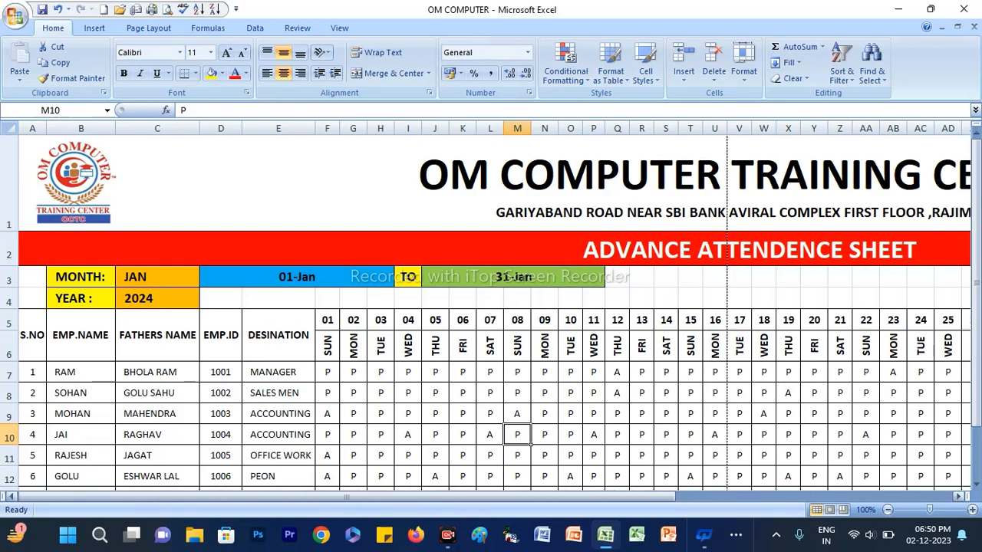
Look over the attendance table up to its NETT PAY column and shorten the horizontal scroll bar to uncover the sheet tabs
{"action": "left_click", "coordinate": [320, 413]}
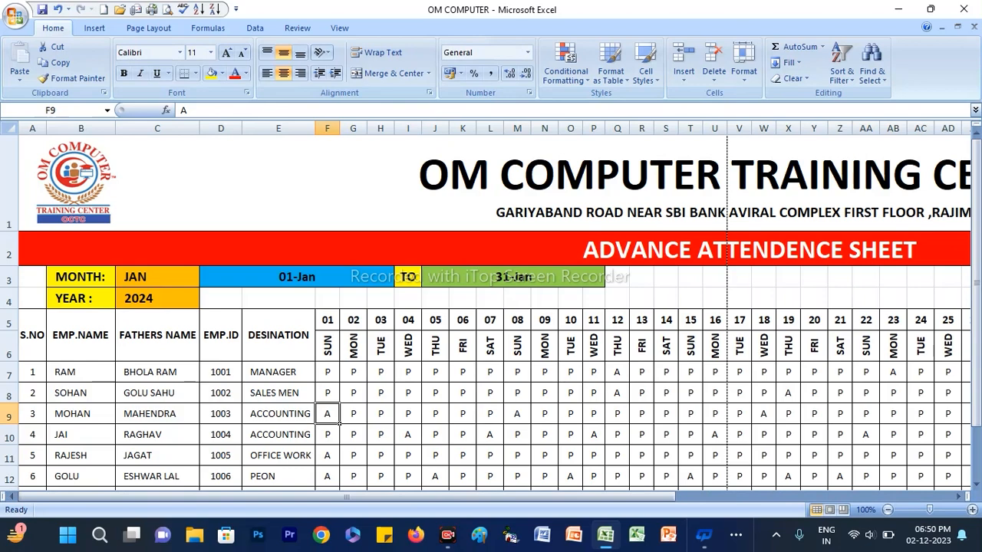
{"action": "scroll", "coordinate": [490, 307], "scroll_direction": "down", "scroll_amount": 3}
{"action": "scroll", "coordinate": [491, 306], "scroll_direction": "up", "scroll_amount": 3}
{"action": "left_click_drag", "start_coordinate": [132, 497], "coordinate": [425, 499]}
{"action": "scroll", "coordinate": [491, 306], "scroll_direction": "down", "scroll_amount": 8}
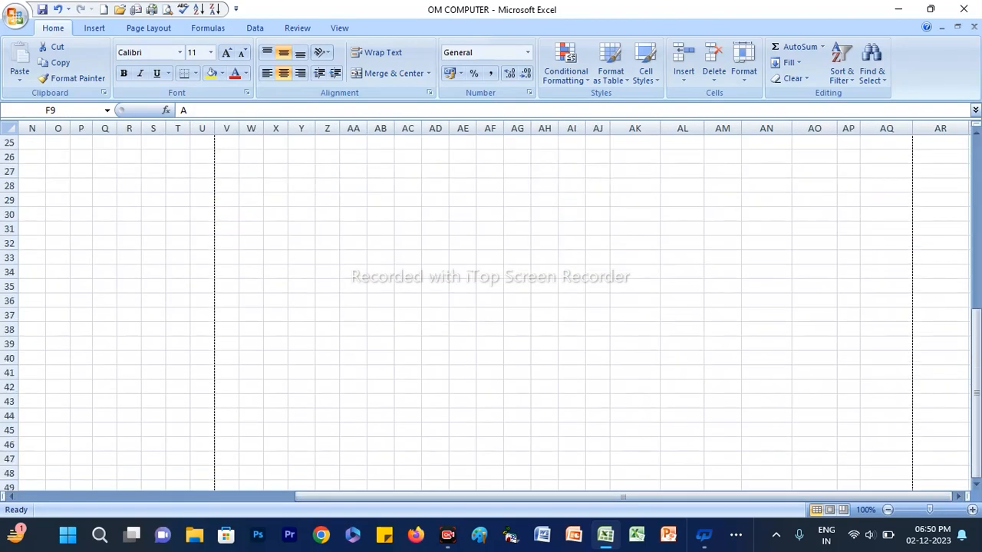
{"action": "scroll", "coordinate": [490, 307], "scroll_direction": "up", "scroll_amount": 6}
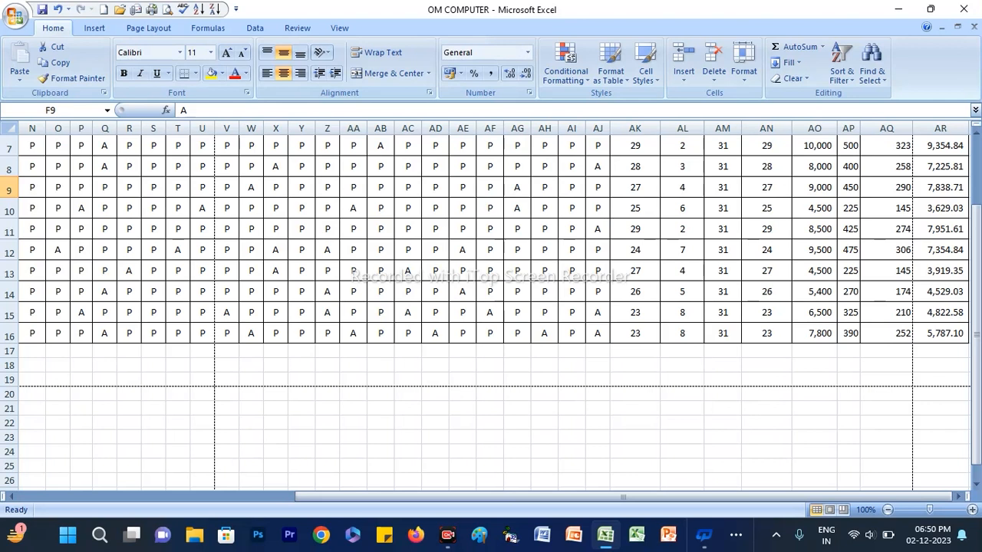
{"action": "left_click_drag", "start_coordinate": [4, 496], "coordinate": [710, 496]}
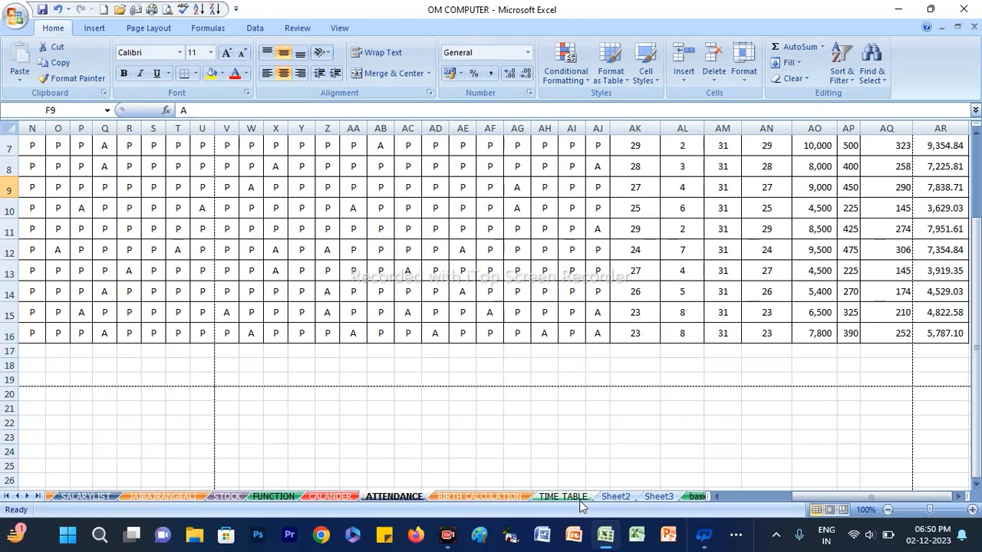
Scale the ATTENDANCE sheet's print width to fit on 1 page
{"action": "scroll", "coordinate": [580, 504], "scroll_direction": "up", "scroll_amount": 2}
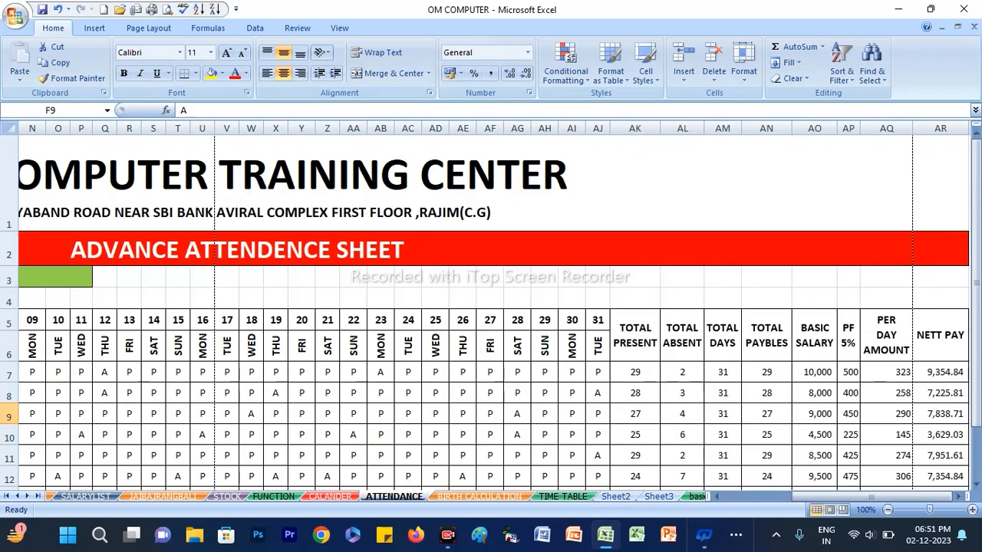
{"action": "left_click", "coordinate": [544, 298]}
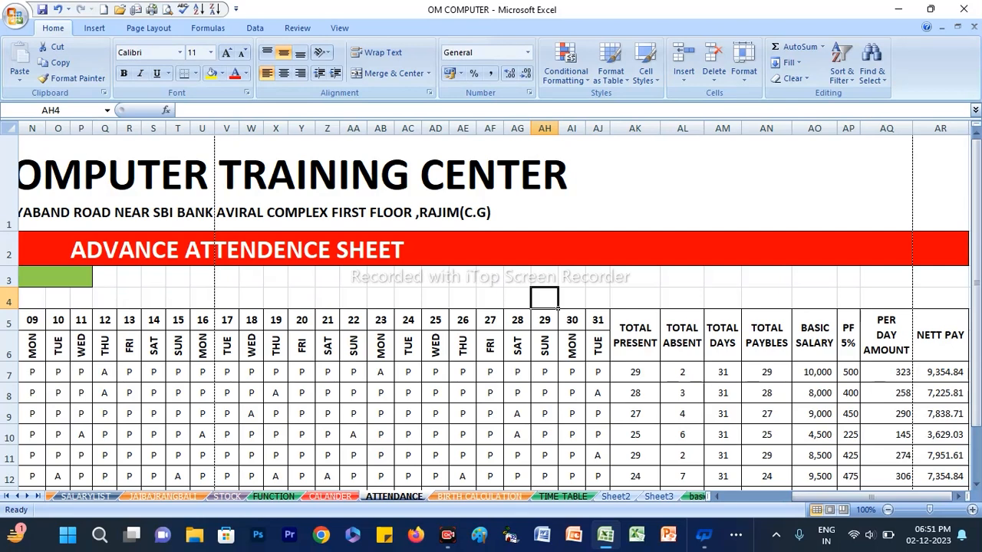
{"action": "left_click", "coordinate": [144, 27]}
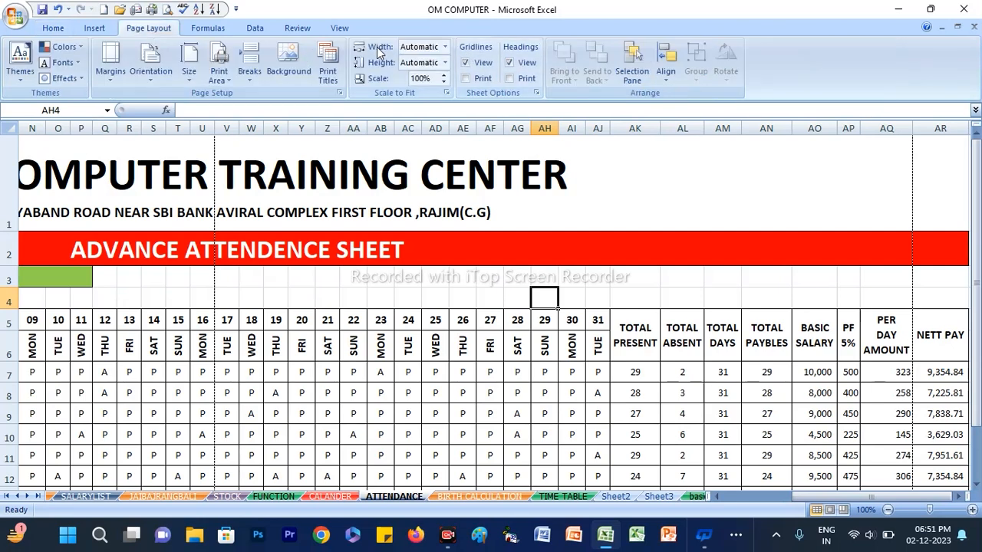
{"action": "left_click", "coordinate": [446, 47]}
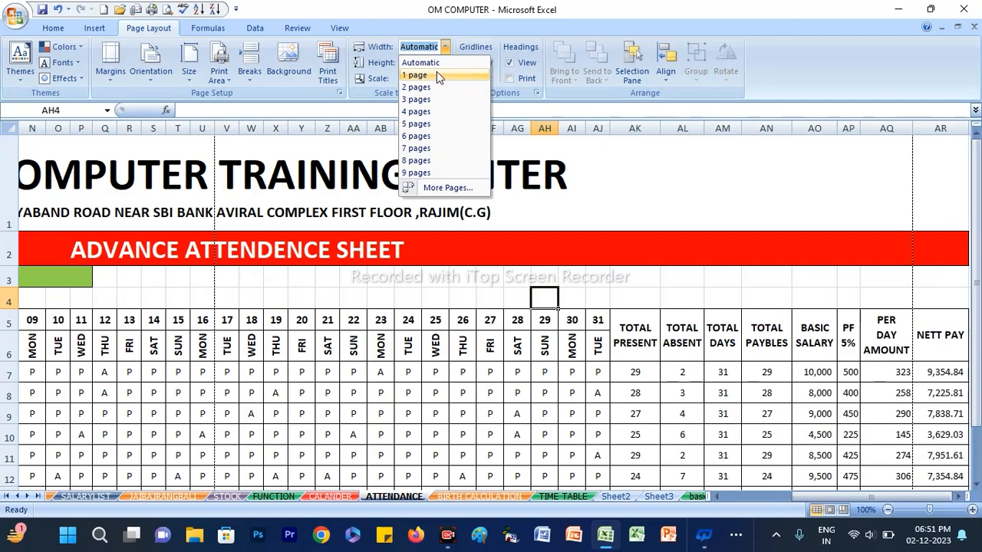
{"action": "left_click", "coordinate": [436, 74]}
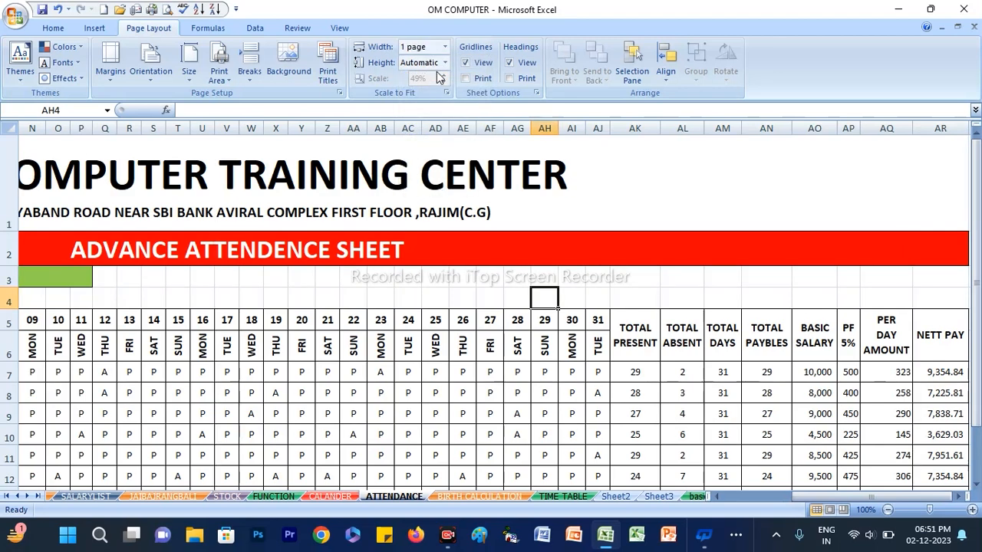
Check the ATTENDANCE sheet in print preview and return to the worksheet
{"action": "left_click", "coordinate": [15, 16]}
{"action": "mouse_move", "coordinate": [46, 175]}
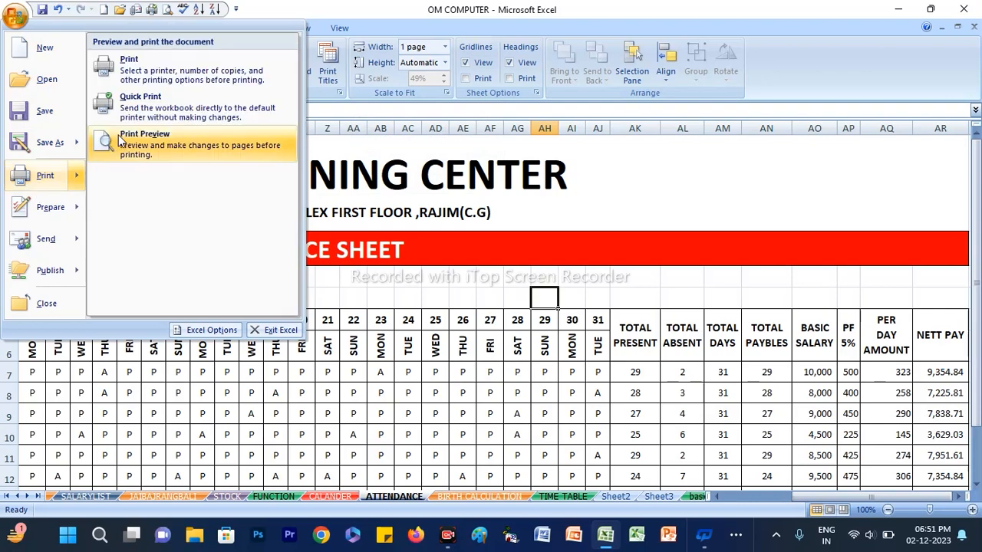
{"action": "left_click", "coordinate": [115, 137]}
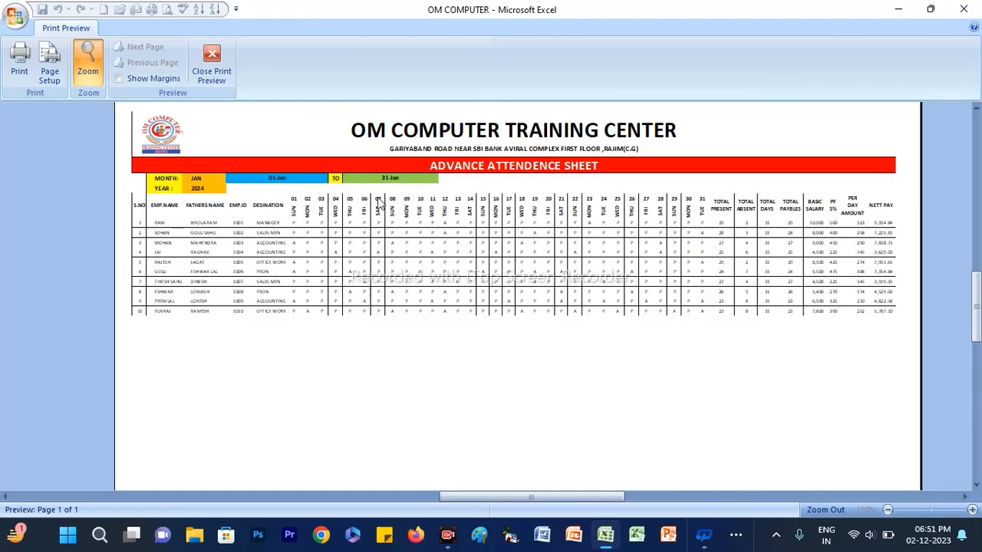
{"action": "key", "text": "Escape"}
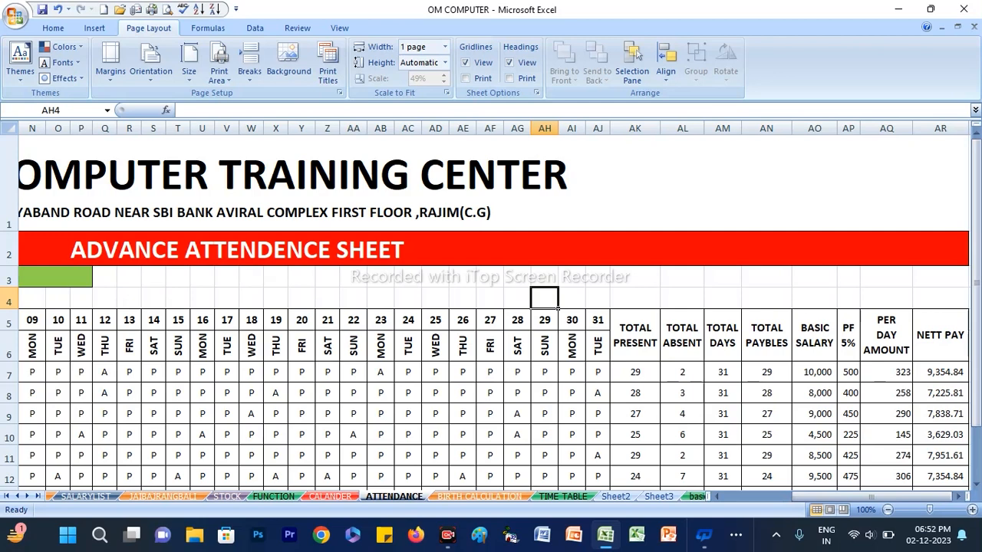